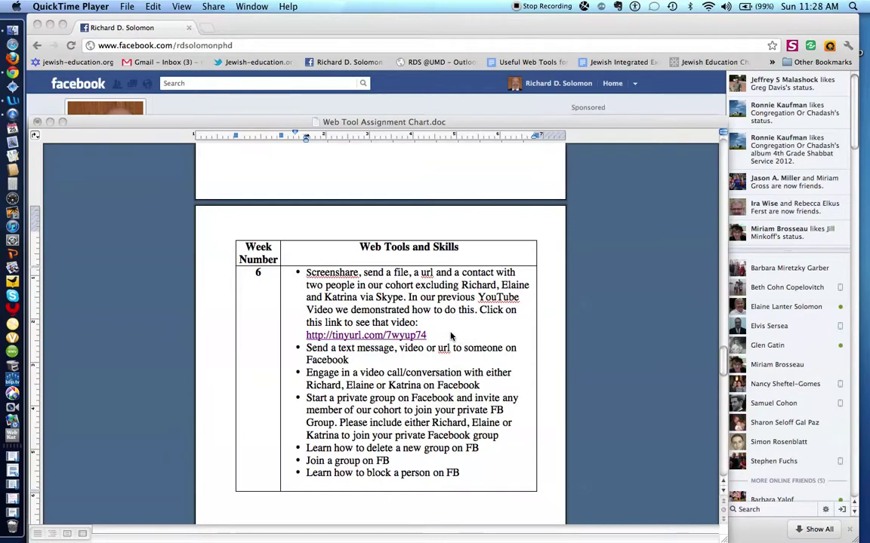
click(408, 304)
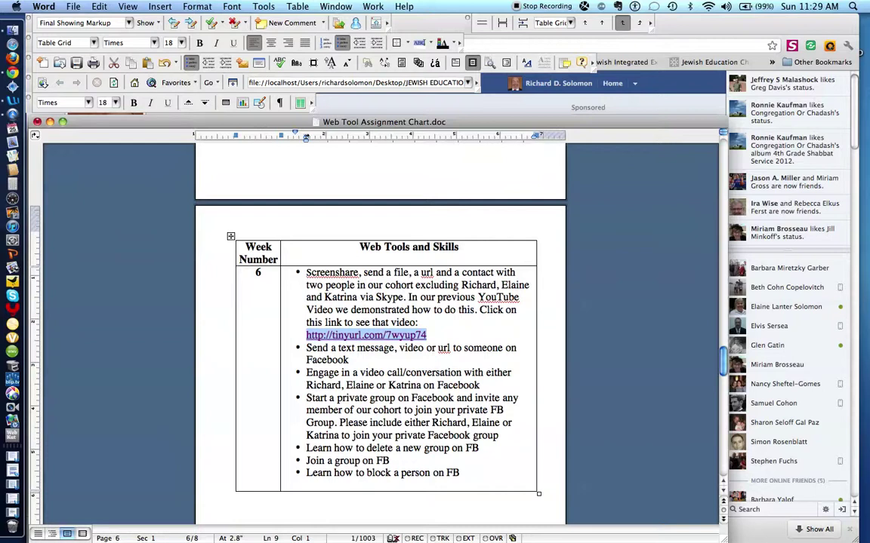
click(12, 73)
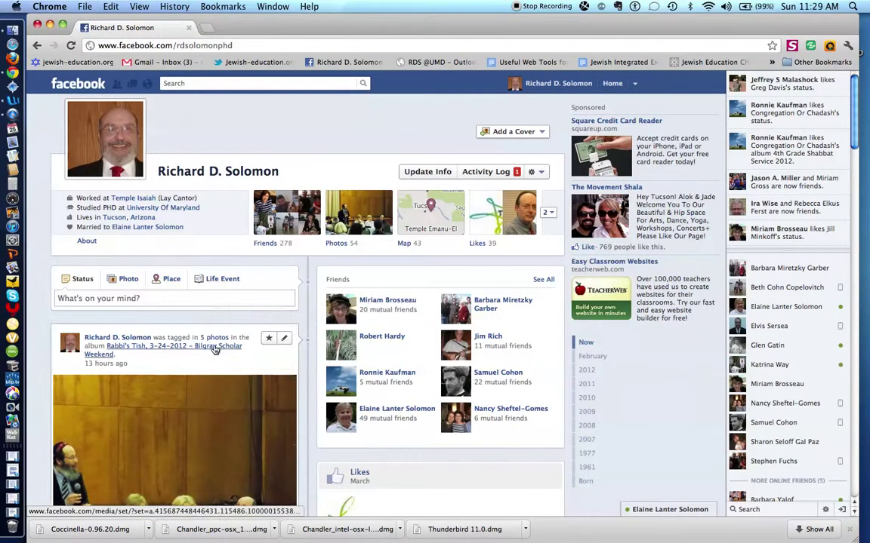
Browse the timeline and open the profile of the first friend shown in its Friends box.
scroll(215, 349, down, 5)
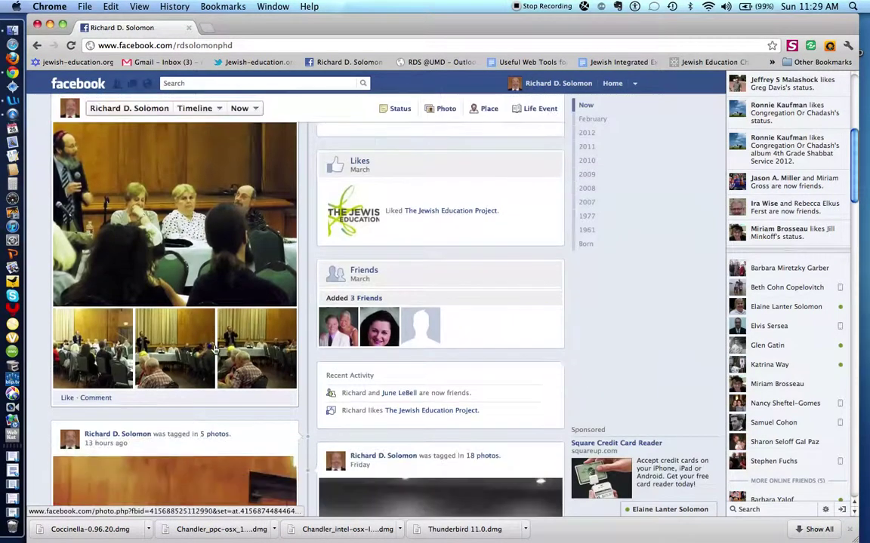
scroll(215, 349, down, 5)
scroll(215, 349, up, 6)
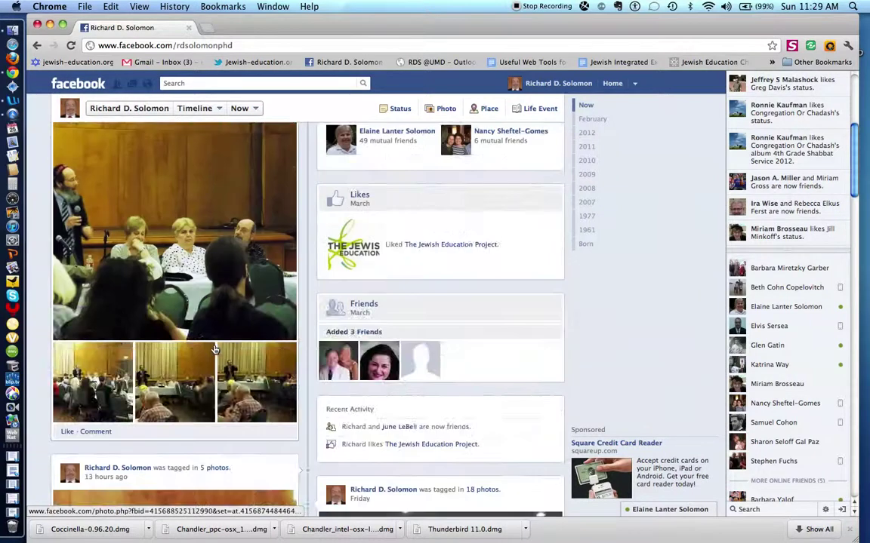
scroll(215, 349, up, 3)
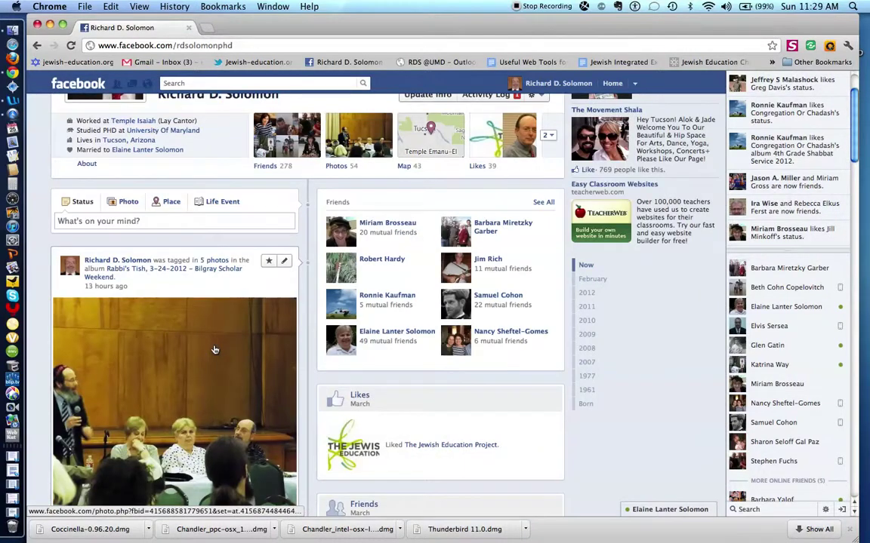
click(382, 226)
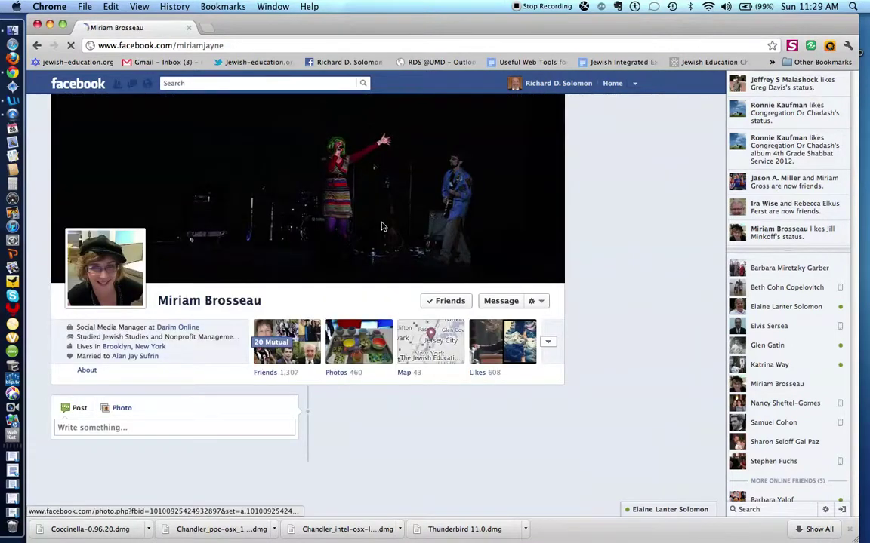
Start a post on the friend's timeline, addressing them by first name and adding "I'd like to share this url, a YouTube, I recently made:".
click(83, 428)
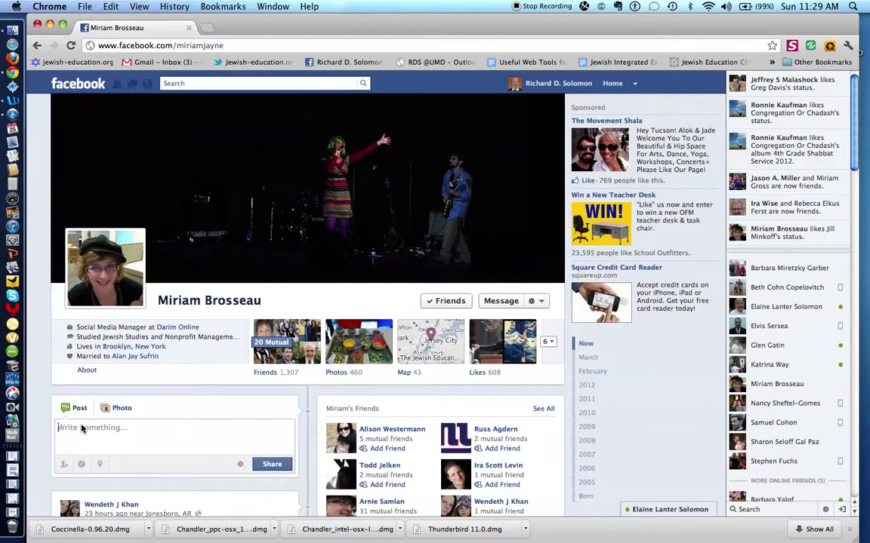
text(Miriam, I'd like to share )
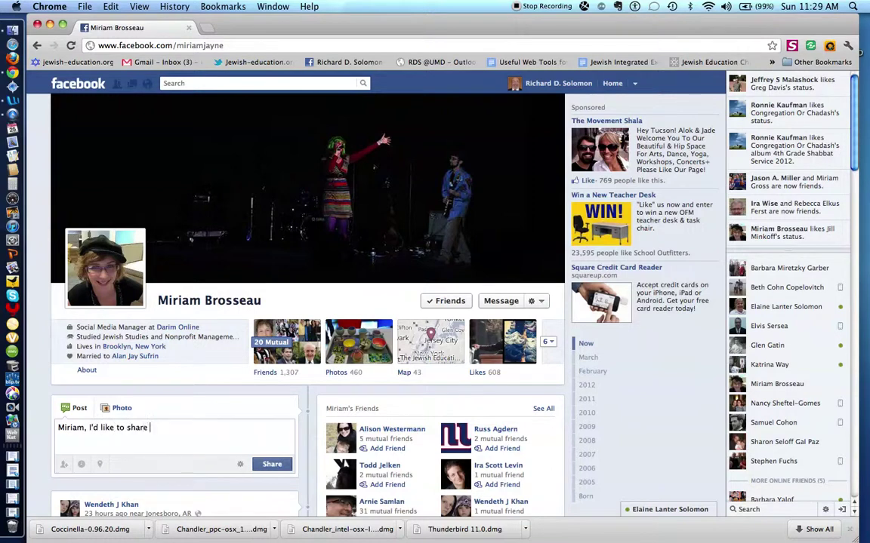
text(this url, a YouTube,)
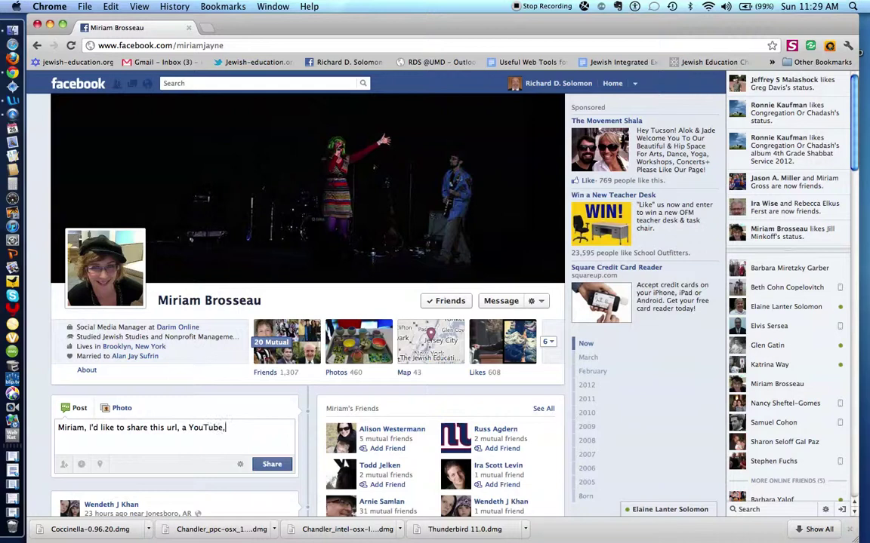
text( I recently made:)
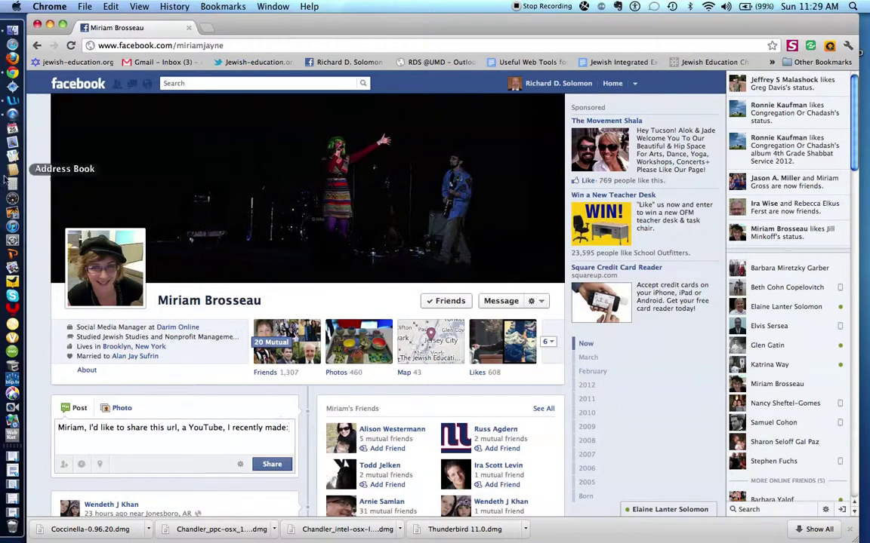
click(110, 6)
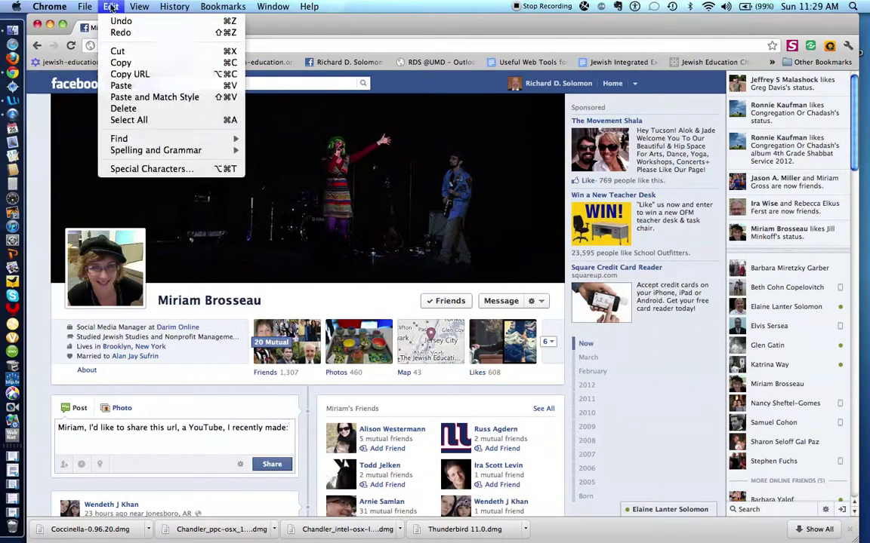
click(127, 86)
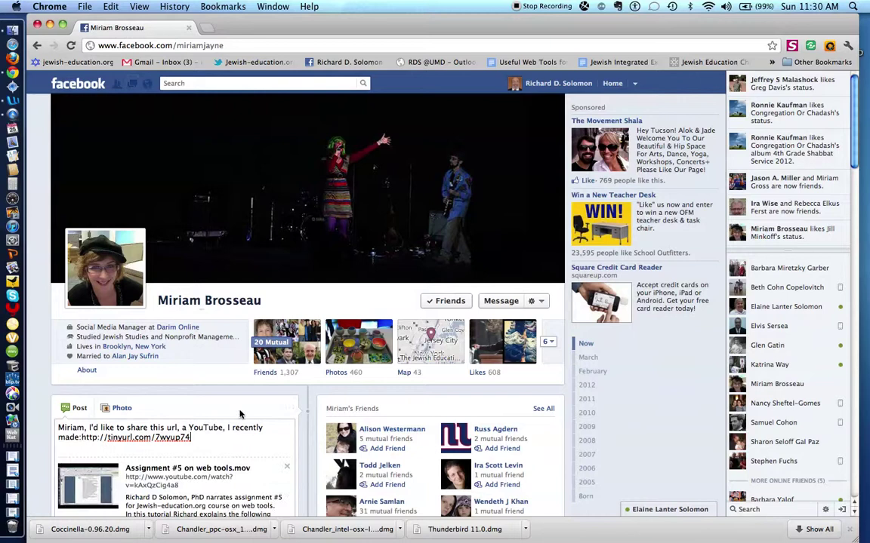
scroll(256, 434, down, 1)
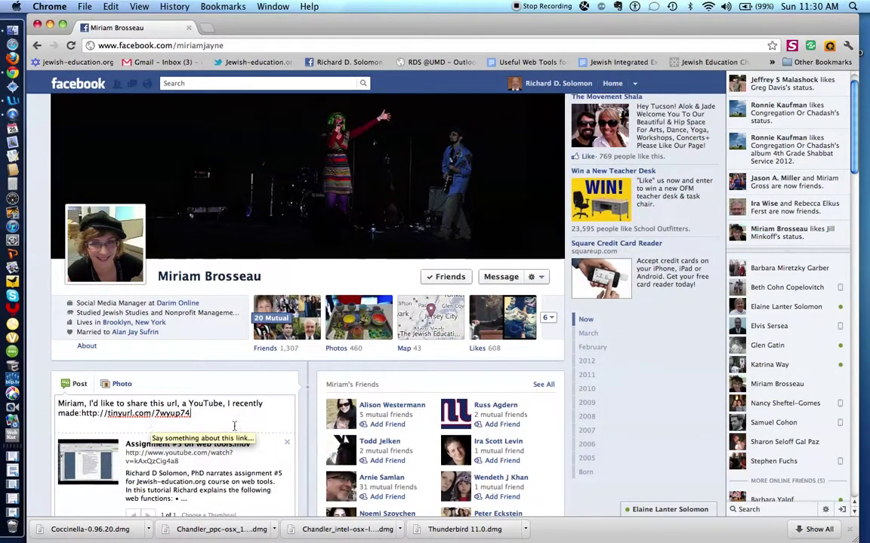
scroll(155, 432, down, 2)
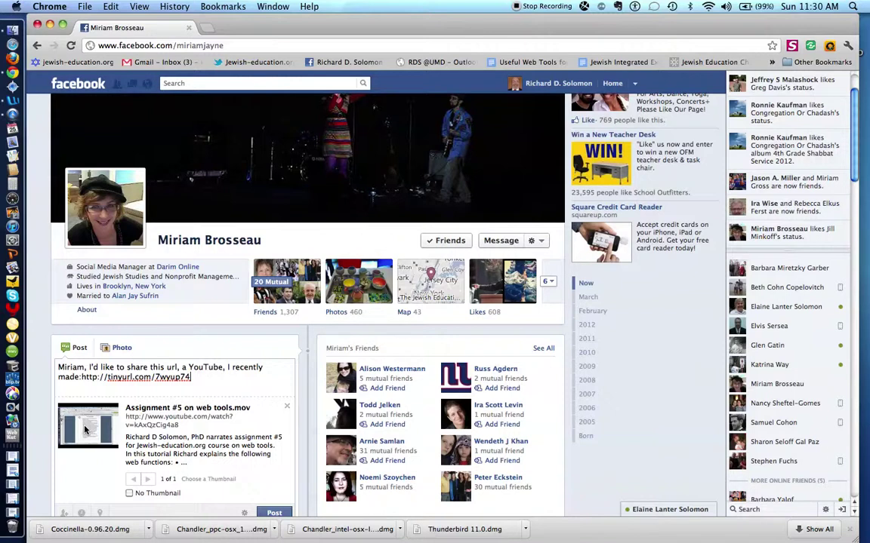
scroll(231, 447, down, 2)
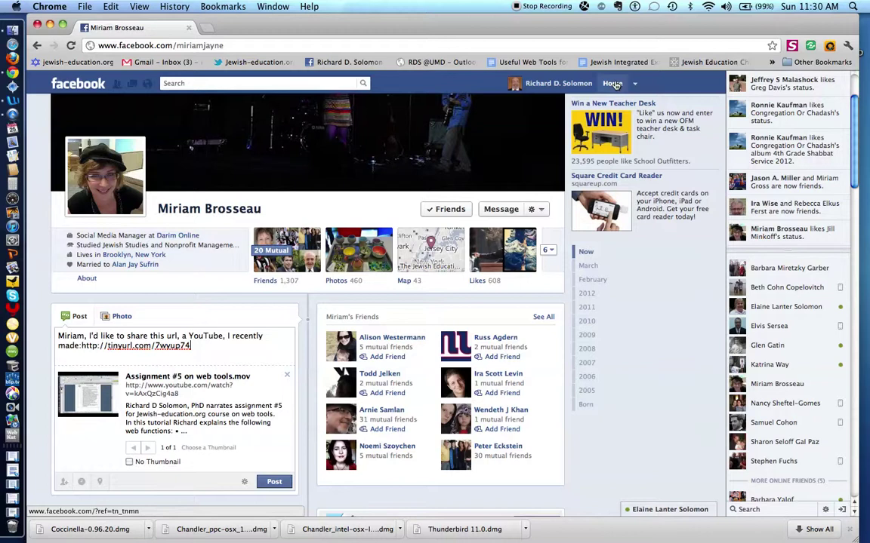
Go to the home news feed, leaving the friend's page without finishing the post.
click(613, 84)
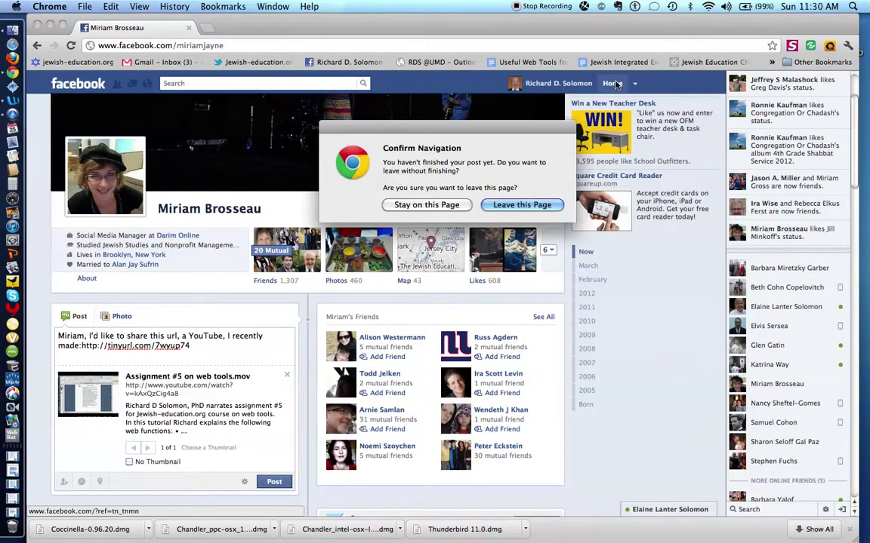
click(498, 204)
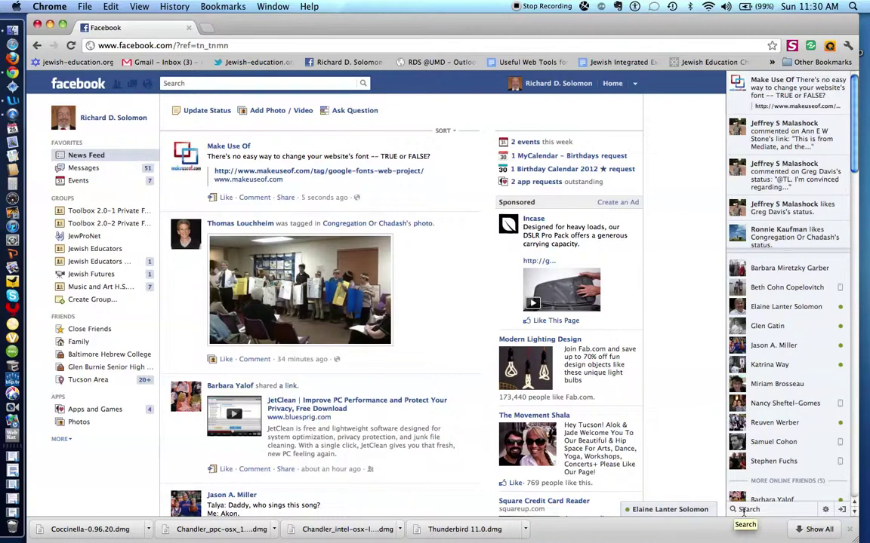
Search the chat contacts for the online colleague by first name and open a chat with them.
click(745, 511)
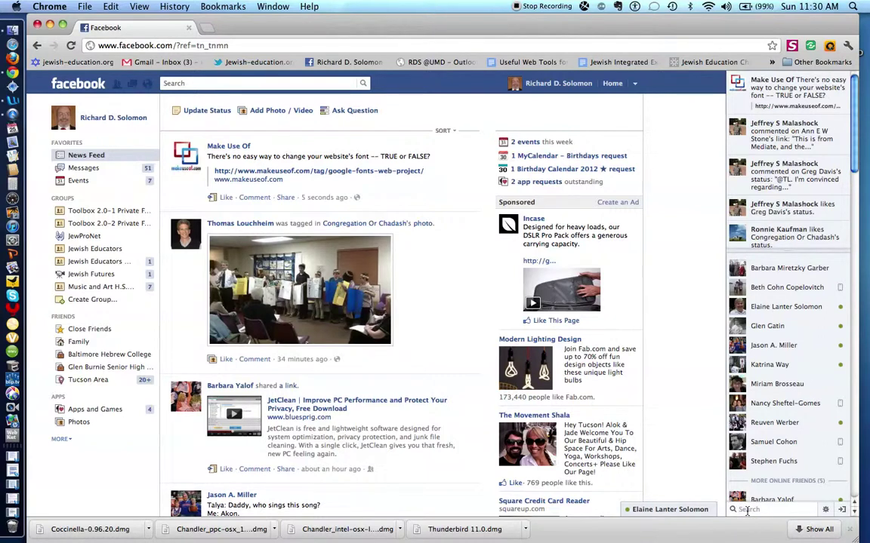
text(Elai)
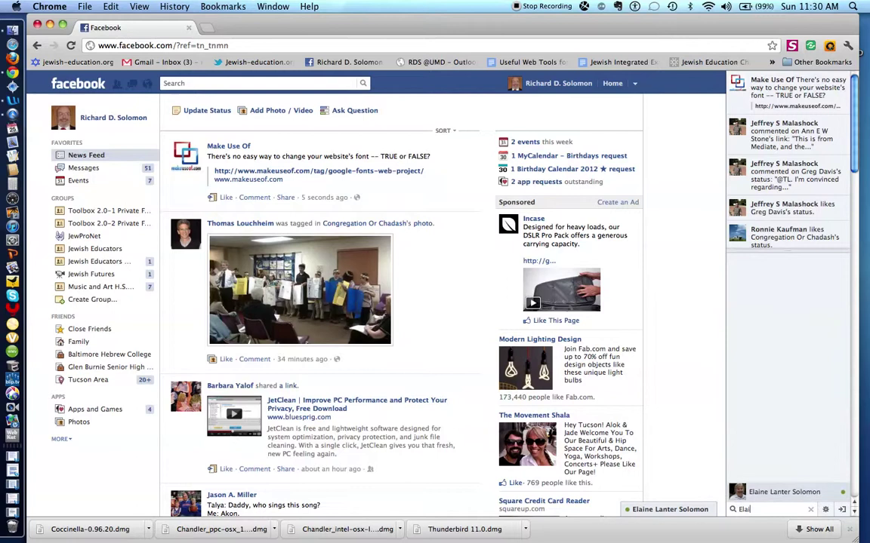
text(in)
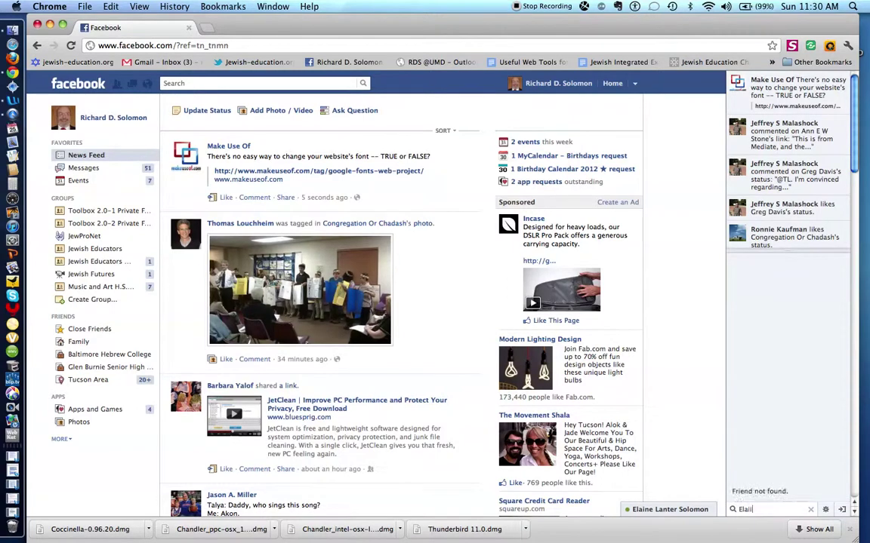
key(BackSpace)
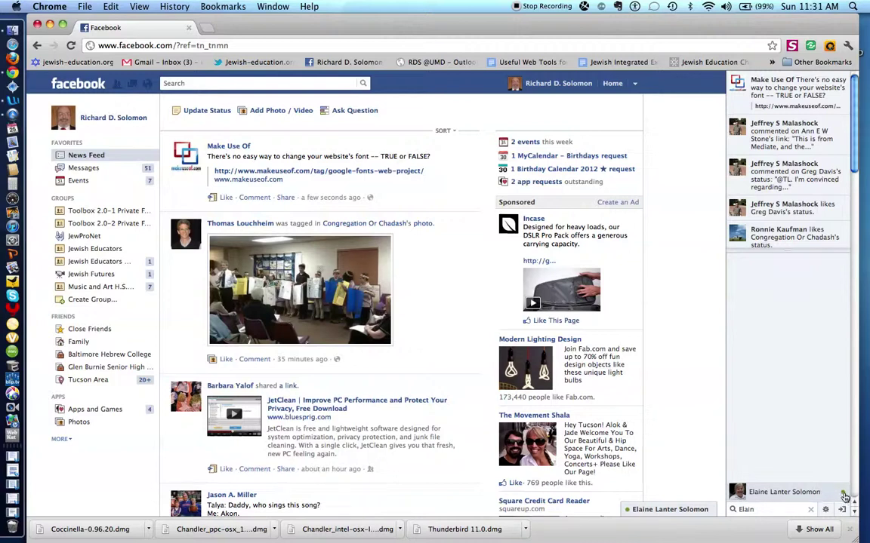
click(813, 495)
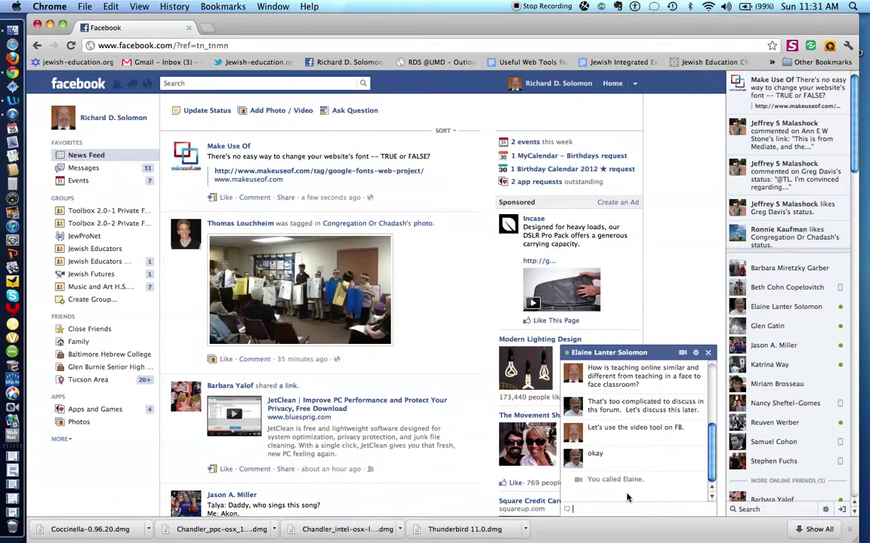
Send the chat message "How is teaching online similar or different from teaching in a F2F classroom?".
text(How is teacvhiin)
key(BackSpace)
key(BackSpace)
key(BackSpace)
text(online similar or different from)
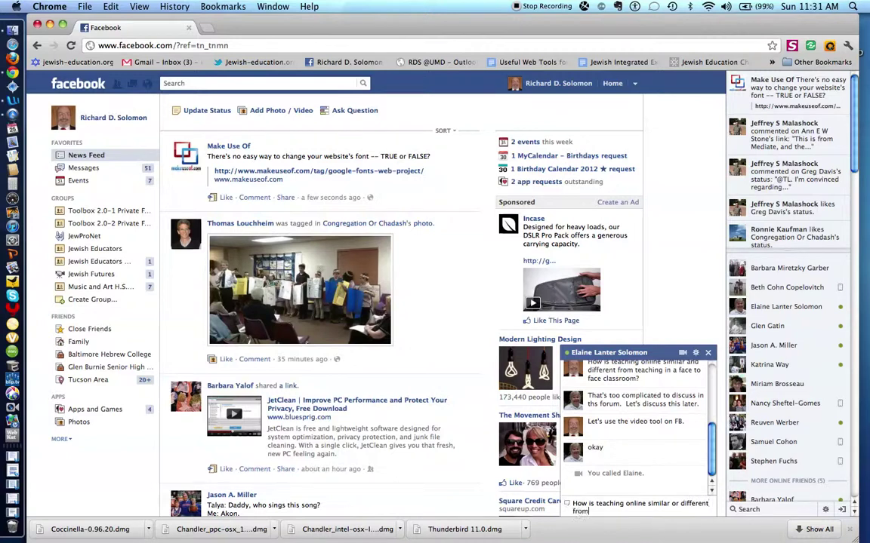
text( teaching in a F2F)
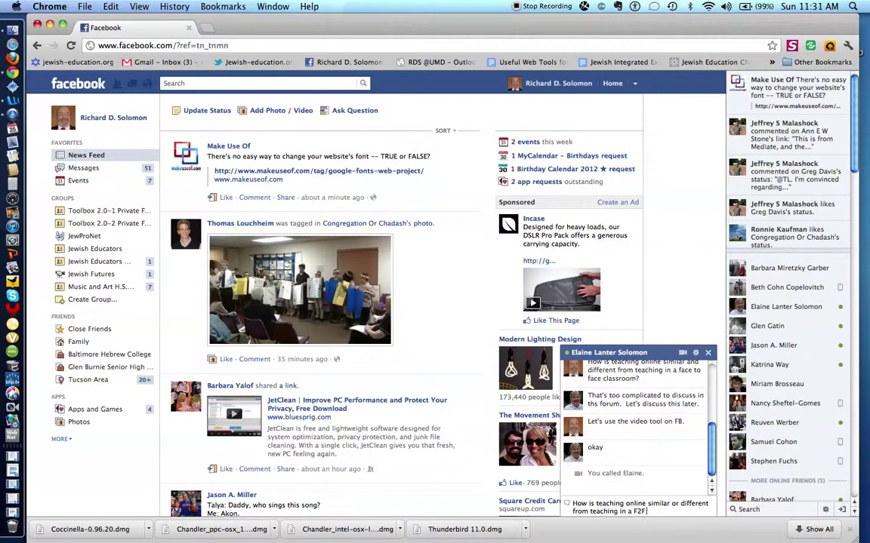
text( caassroom?)
key(Return)
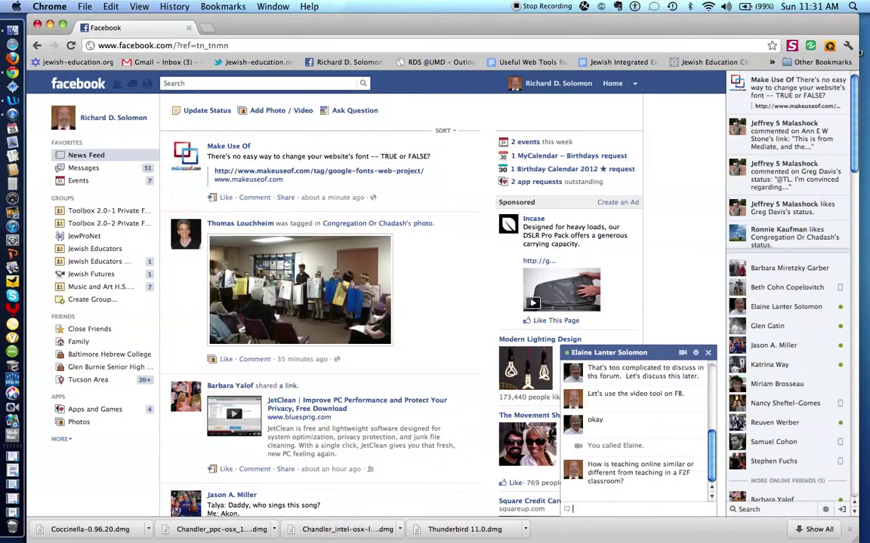
Reply in the open chat with "OK, let's discuss the question via a video chat on FB".
click(768, 510)
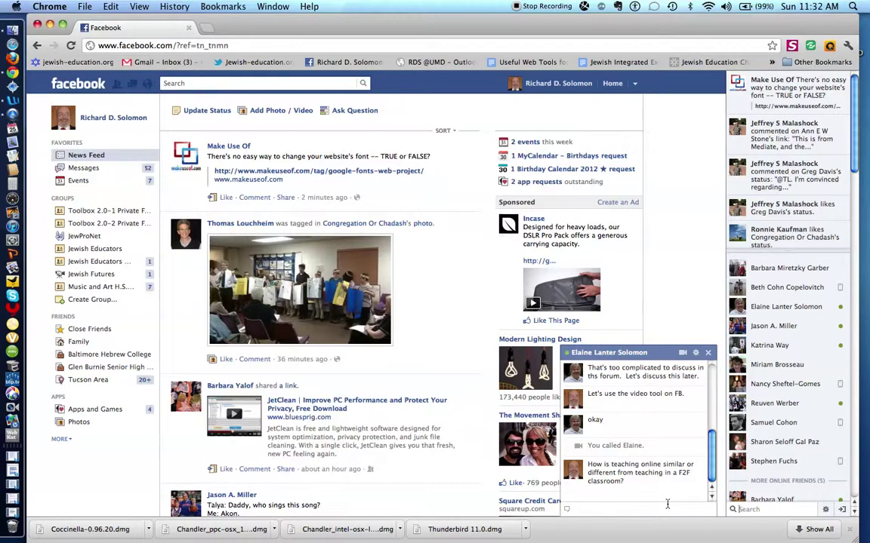
scroll(667, 504, down, 1)
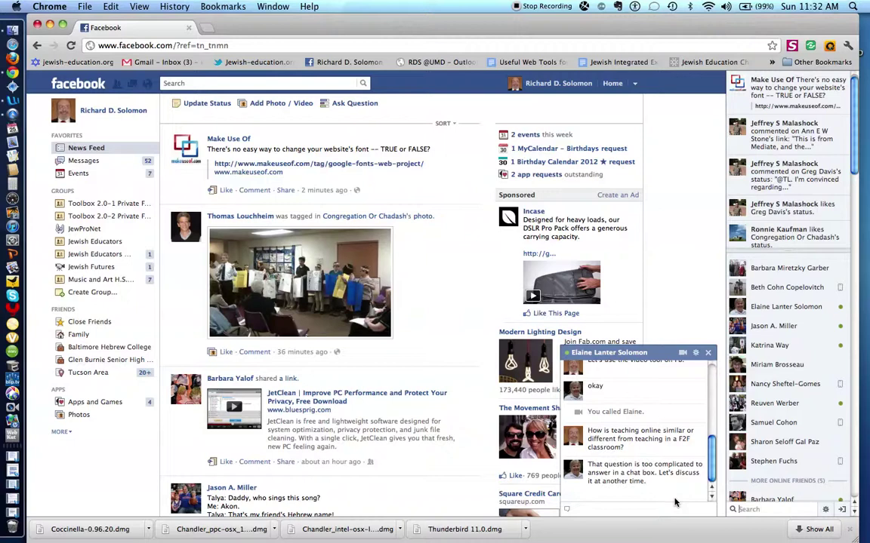
click(600, 508)
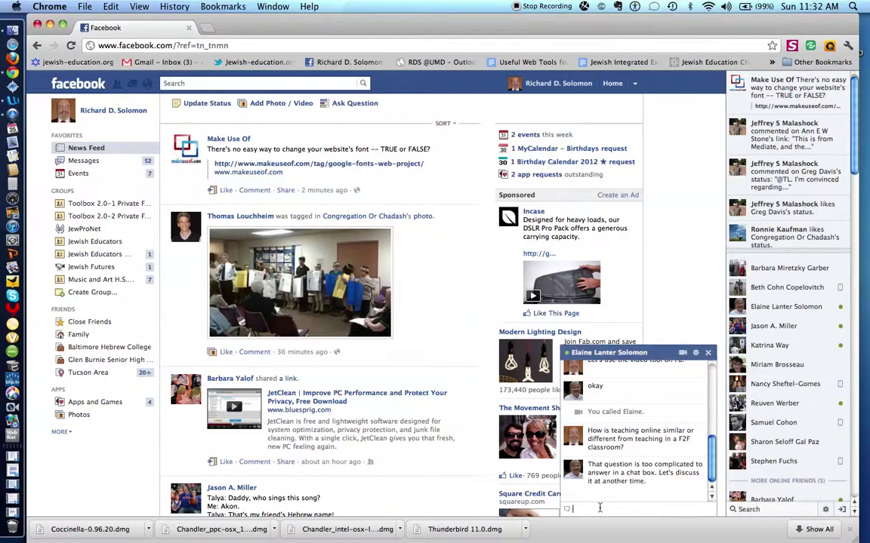
text(OK,)
text( I)
text('s)
text( d)
text(iscuss the ques)
text(tion)
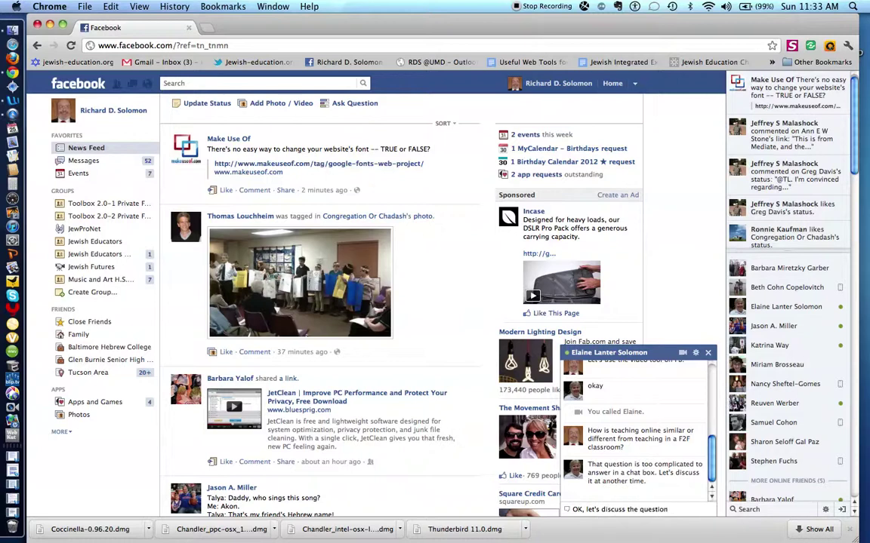
text( via a video chat on F)
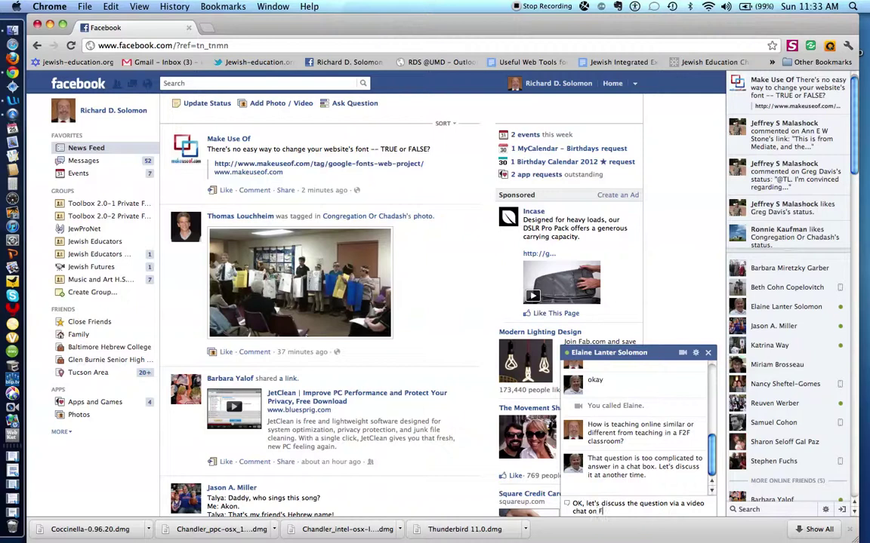
text(B)
key(Return)
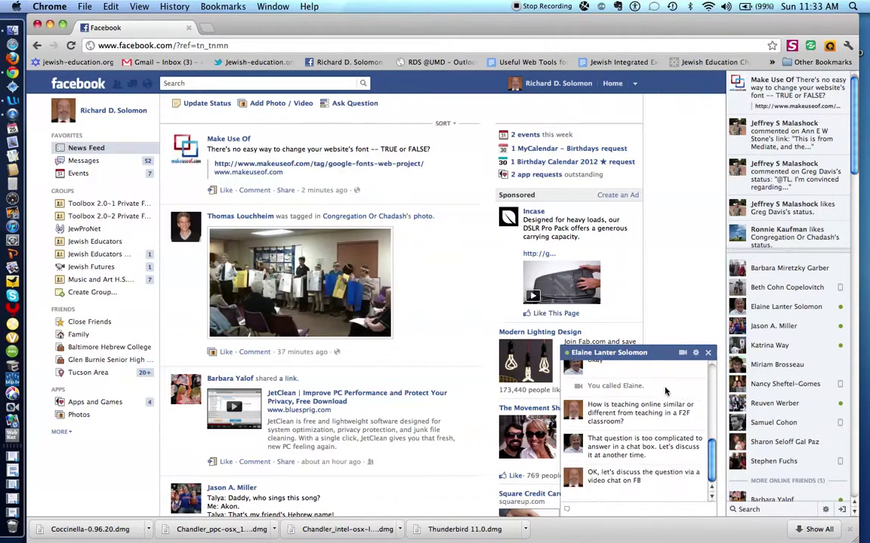
Start a video call with the chat contact and close the call window once the conversation is over.
click(682, 353)
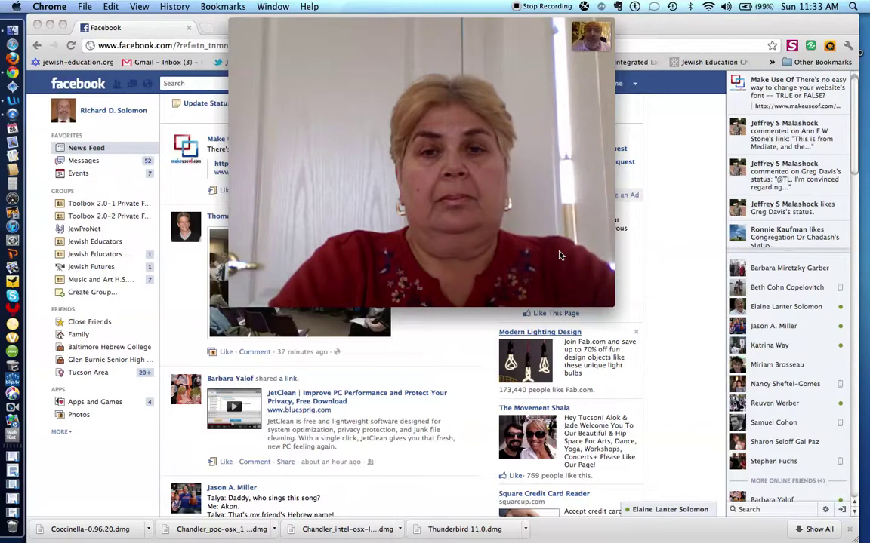
mouse_move(539, 239)
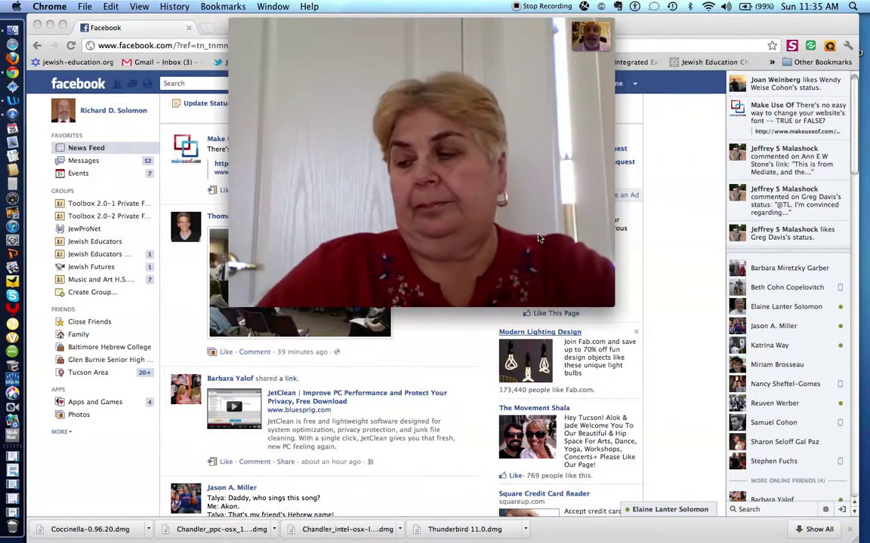
mouse_move(419, 226)
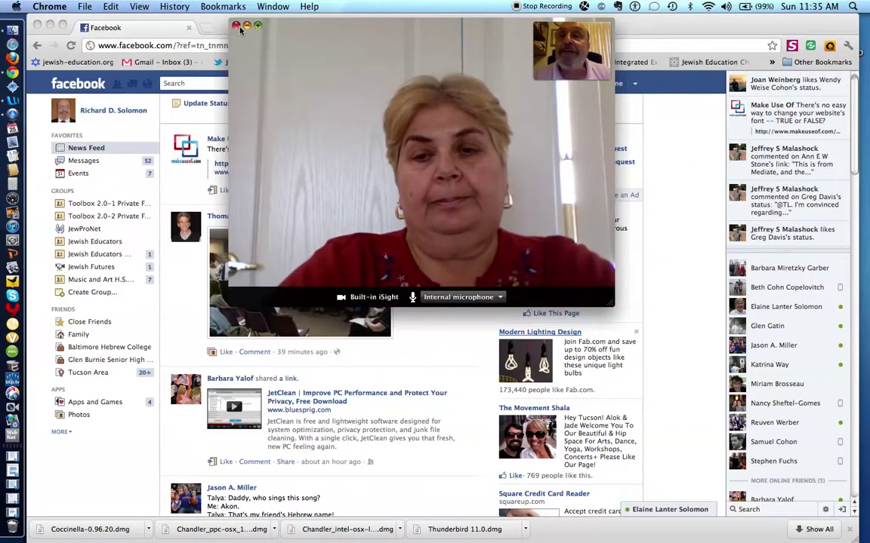
click(235, 26)
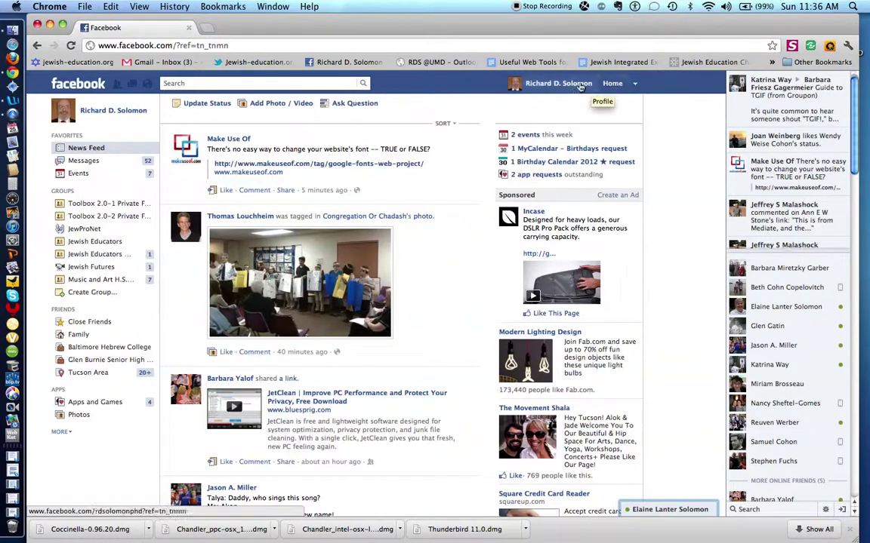
Go to the home page, start a new group and name it "New Group on FB -Demonstration".
click(610, 86)
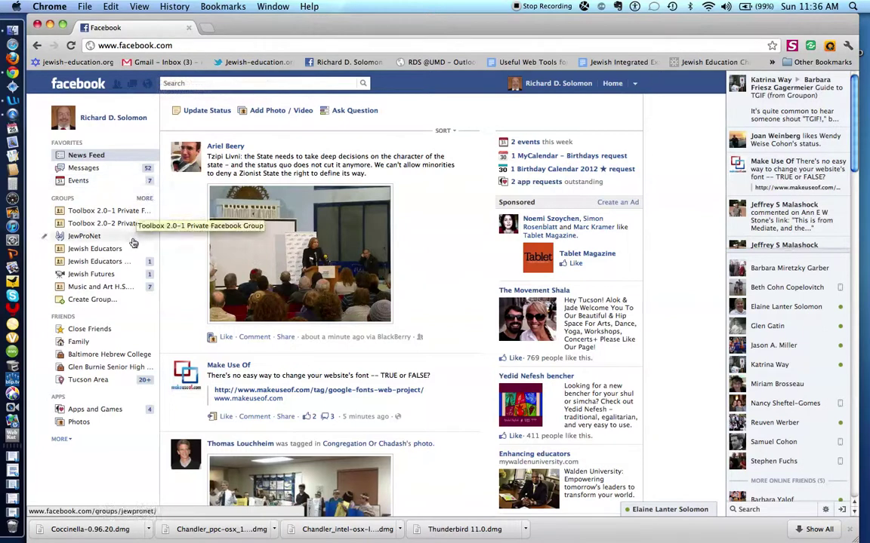
click(105, 302)
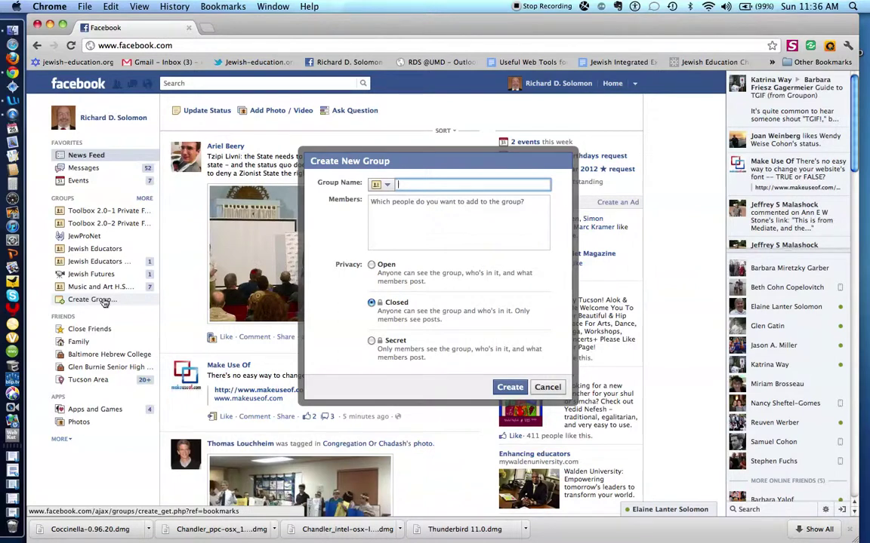
text(New)
text( Crou)
text(p on )
text(F)
text(B -D)
text(emonstration)
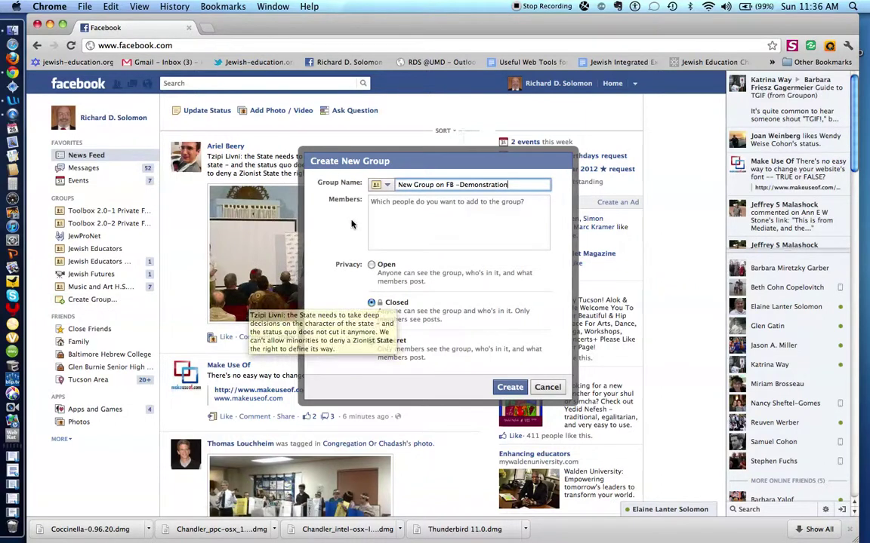
Add two friends as members, set the group's privacy to Secret and create the group.
click(388, 204)
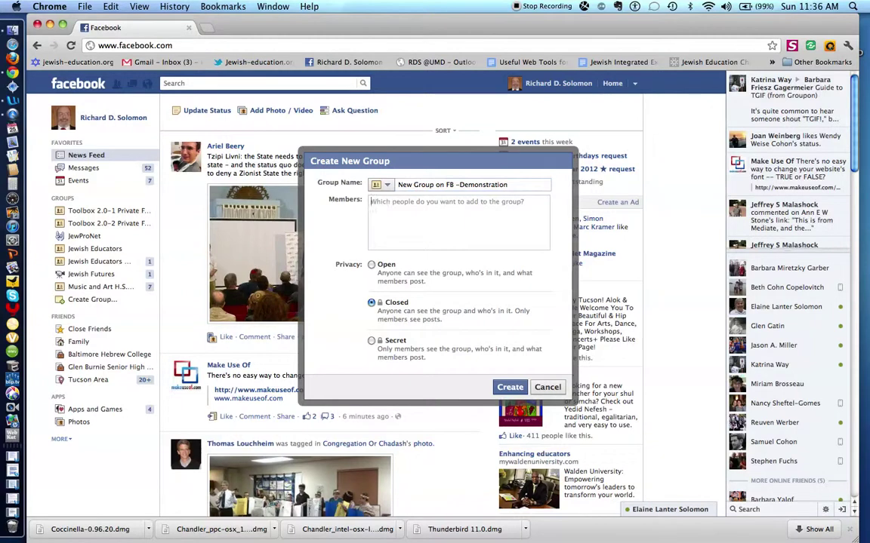
text(e)
click(420, 219)
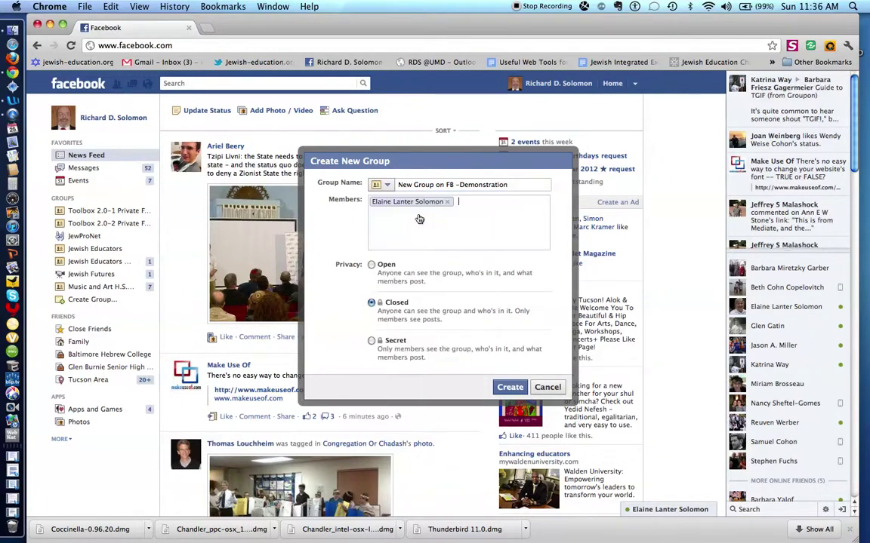
text(Ka)
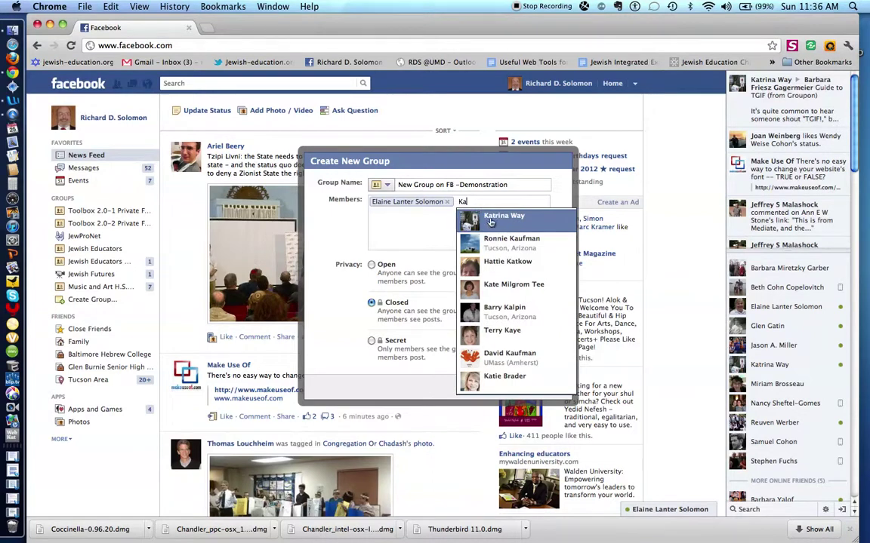
key(Return)
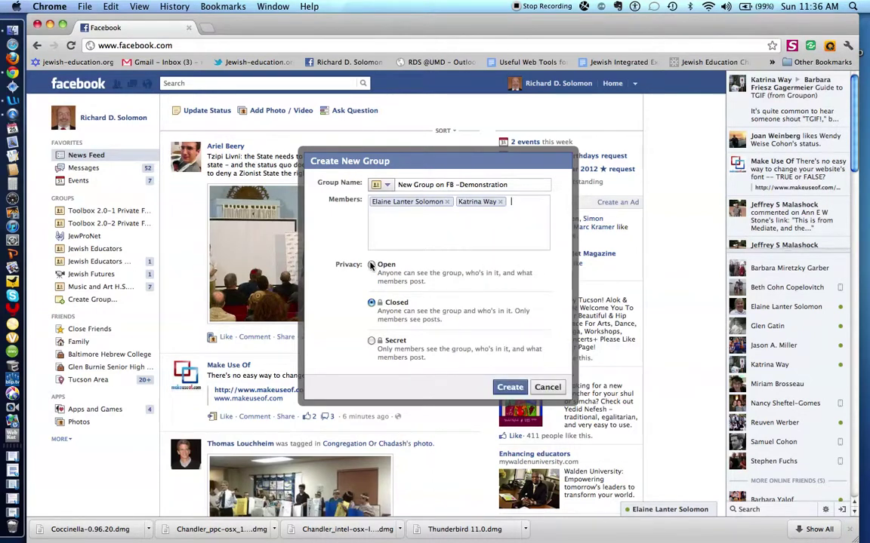
click(371, 341)
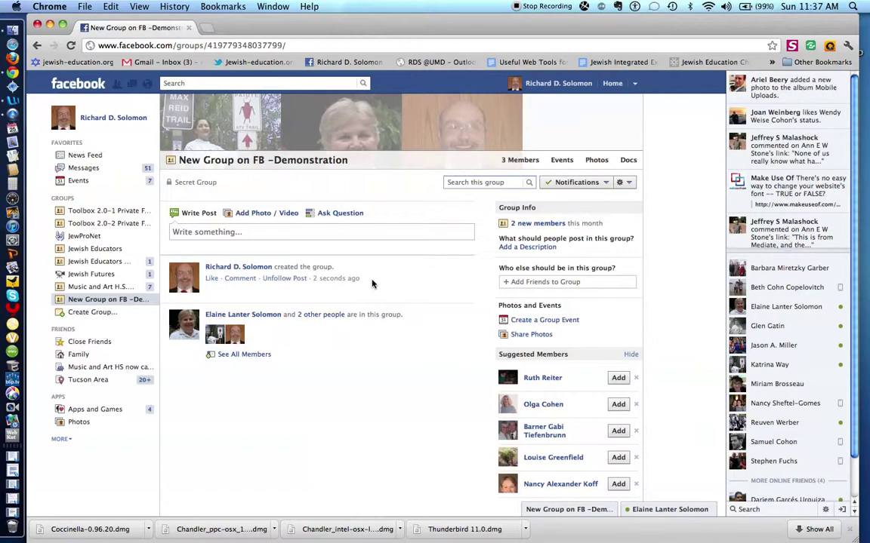
Look over the new group's recently added members and its available group actions.
click(523, 225)
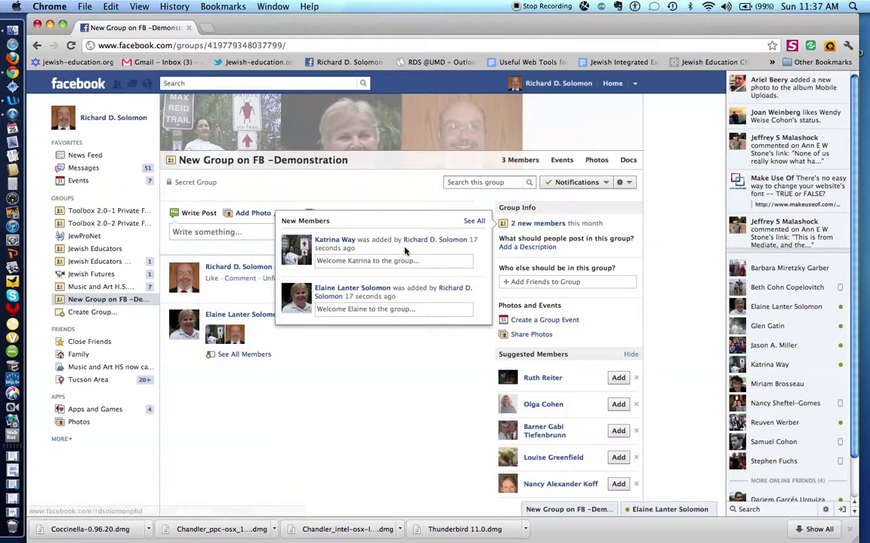
click(402, 386)
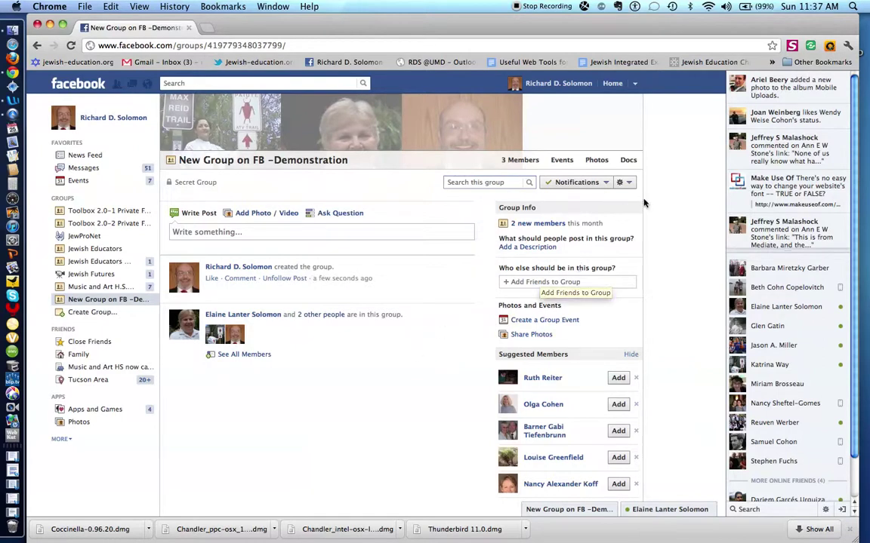
click(627, 184)
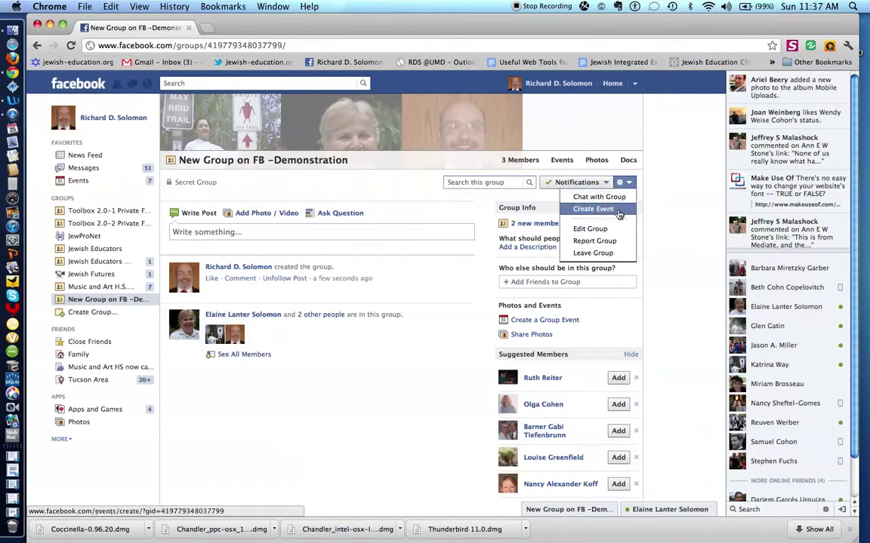
click(683, 174)
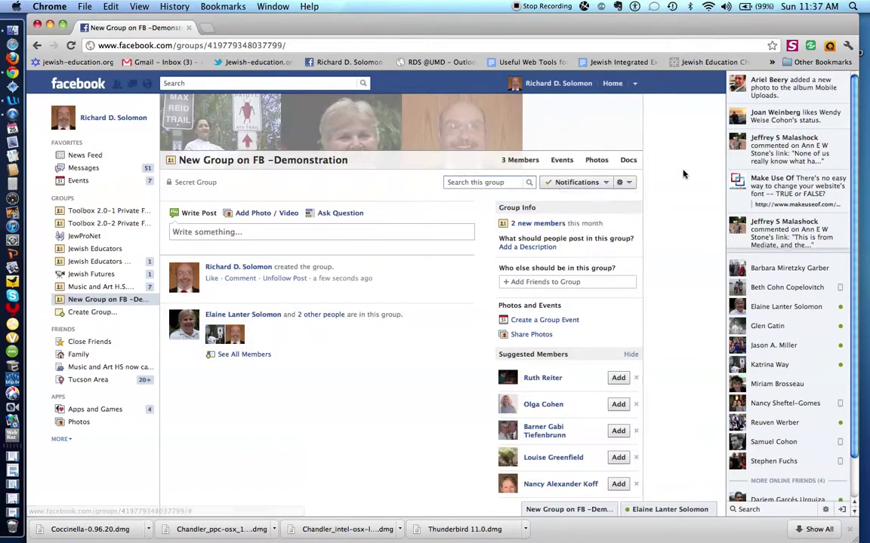
Remove both added members from the demonstration group, leaving the owner's own membership for last to delete the group.
click(527, 162)
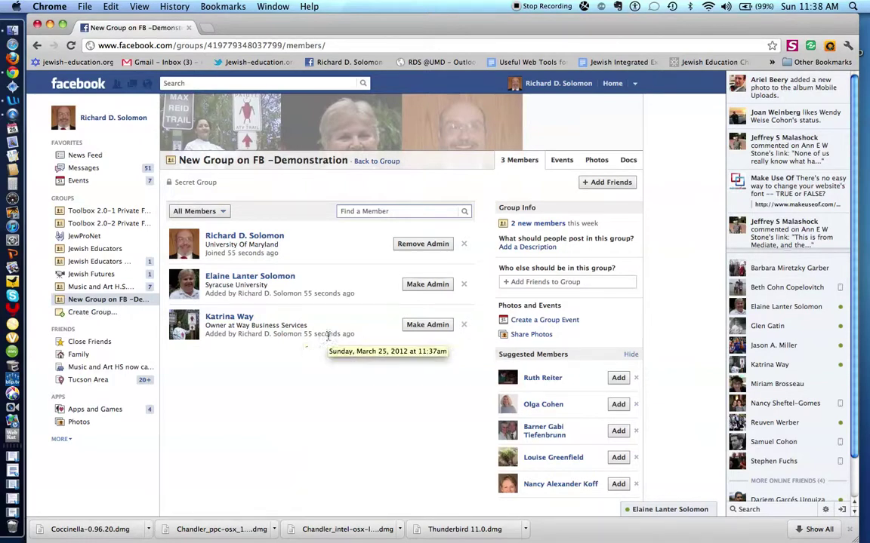
click(463, 327)
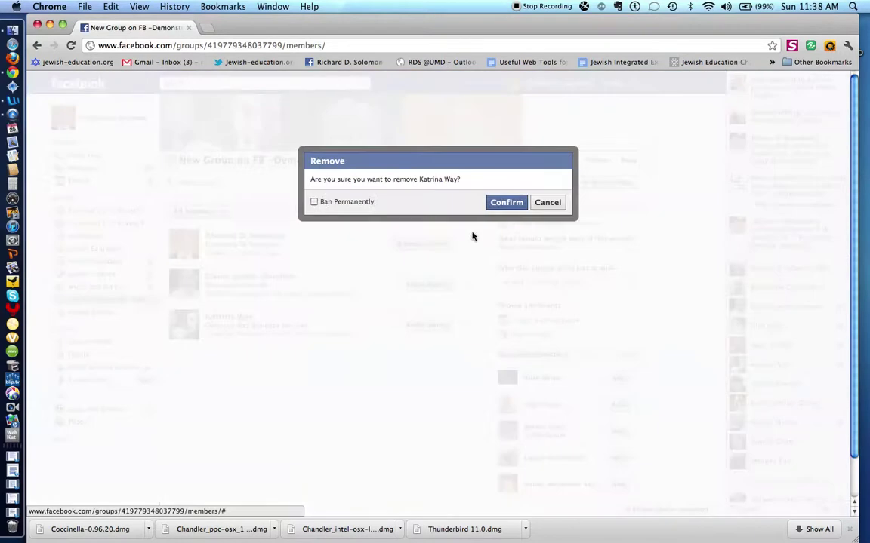
click(507, 204)
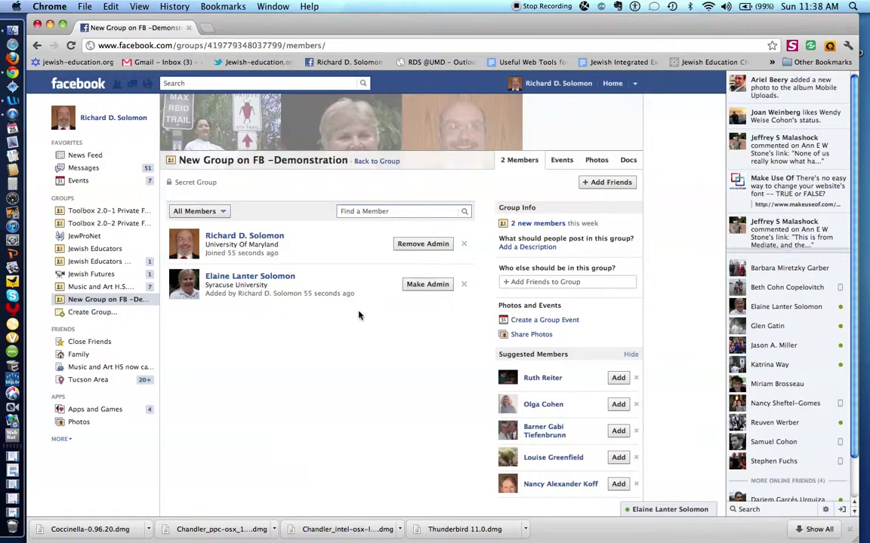
click(464, 285)
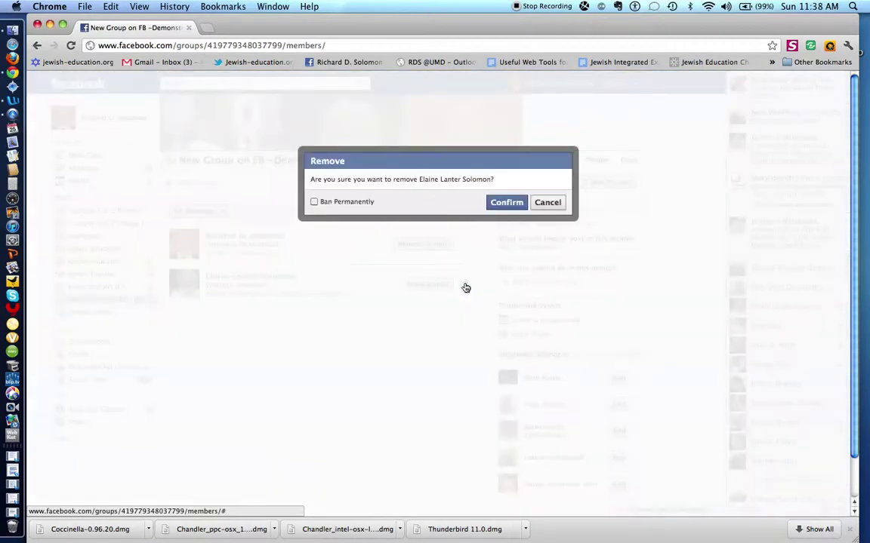
click(509, 203)
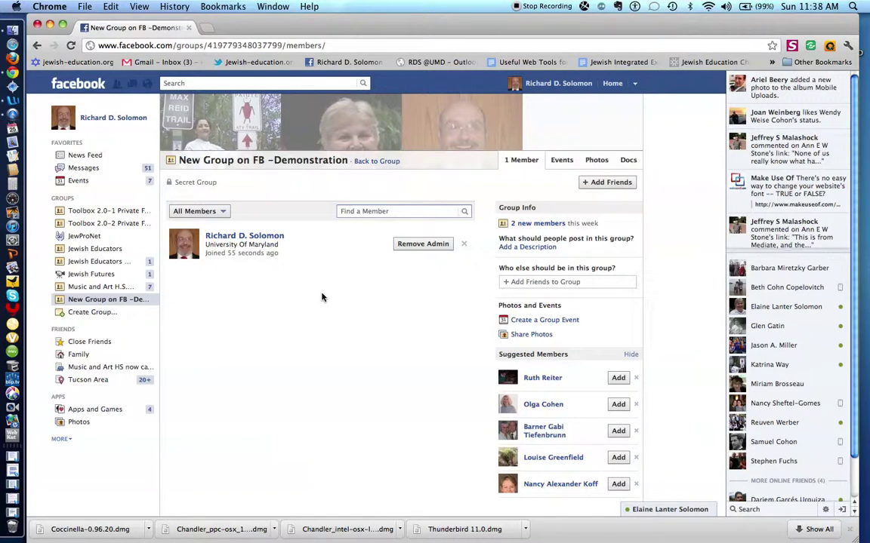
click(463, 246)
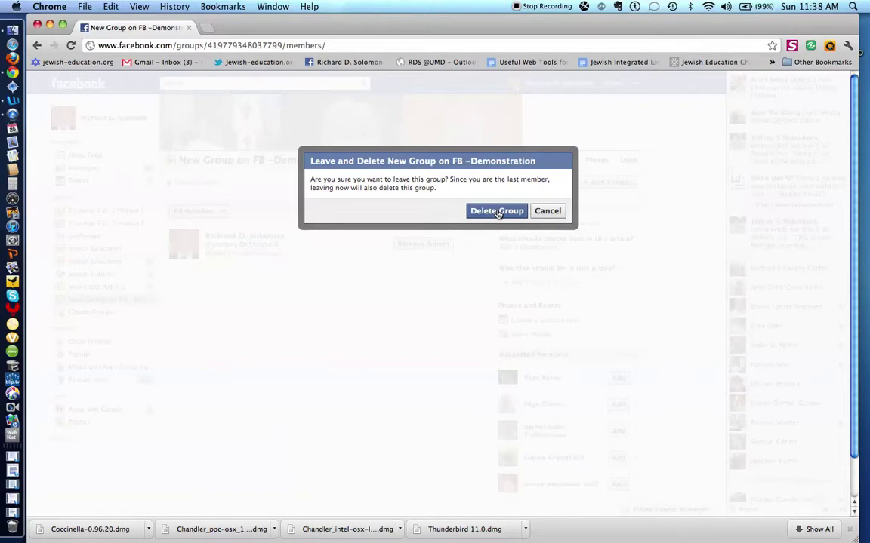
click(497, 211)
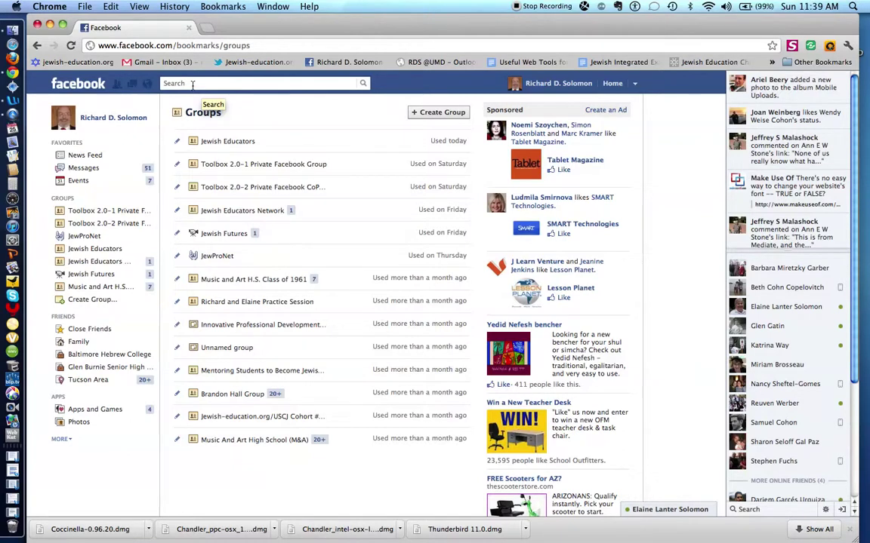
Search Facebook for "Jewish artists" and open the Jewish Artists Directory group.
click(193, 84)
text(Jewis)
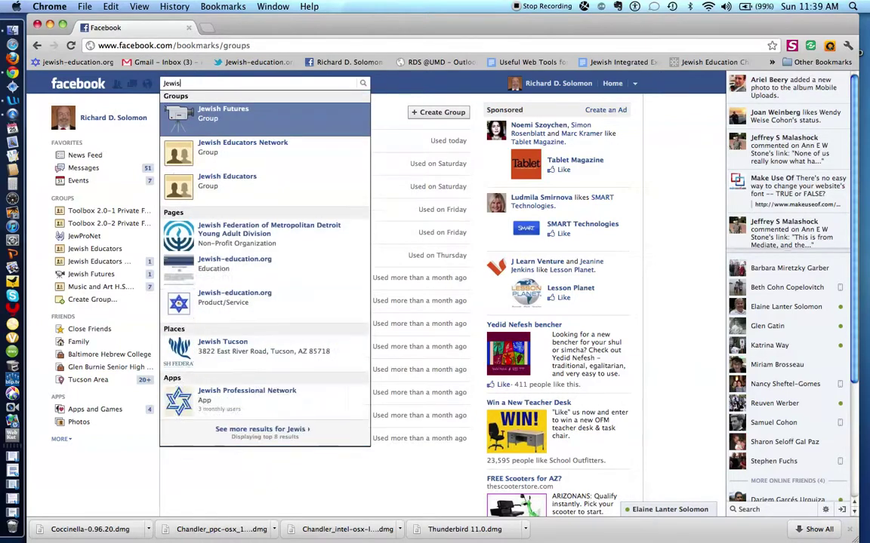
text(h ar)
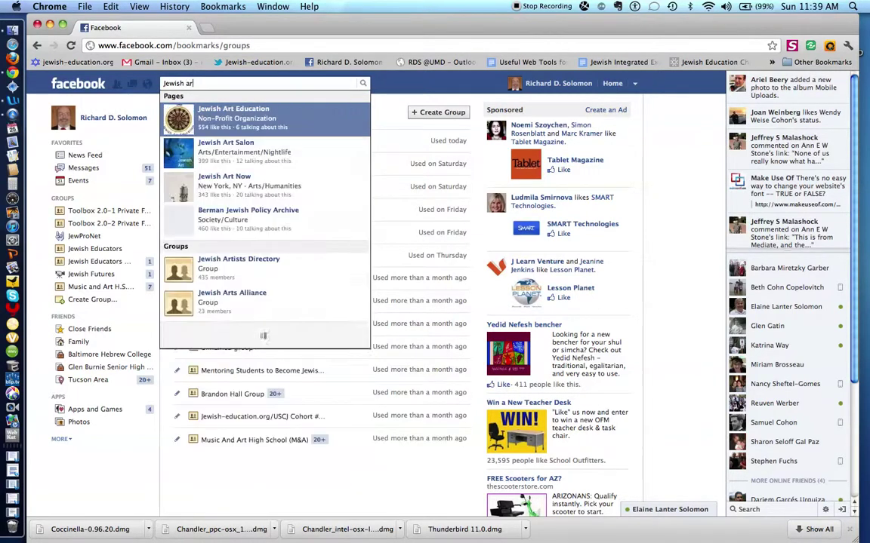
text(tist)
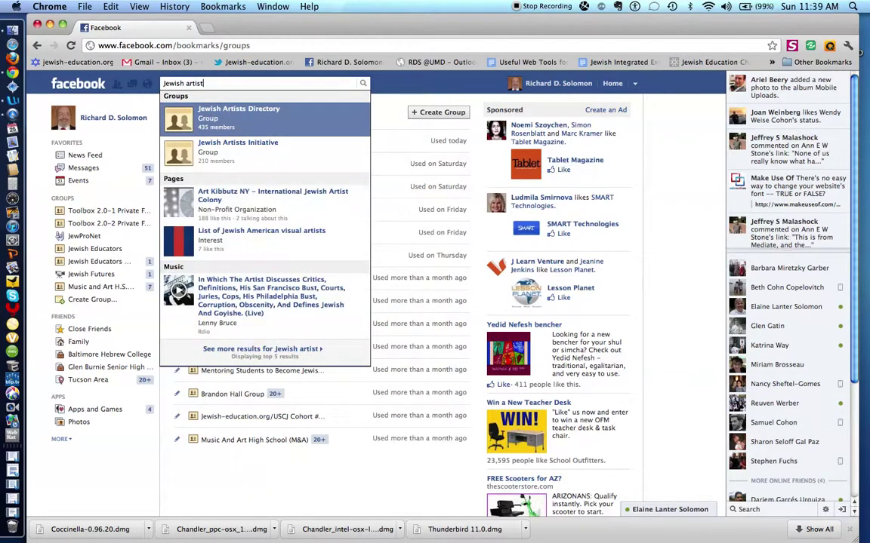
text(s)
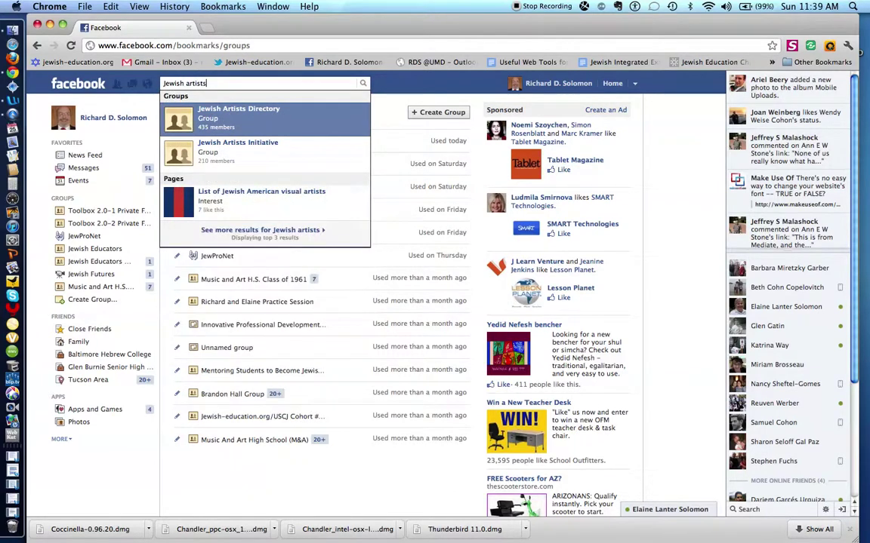
click(217, 111)
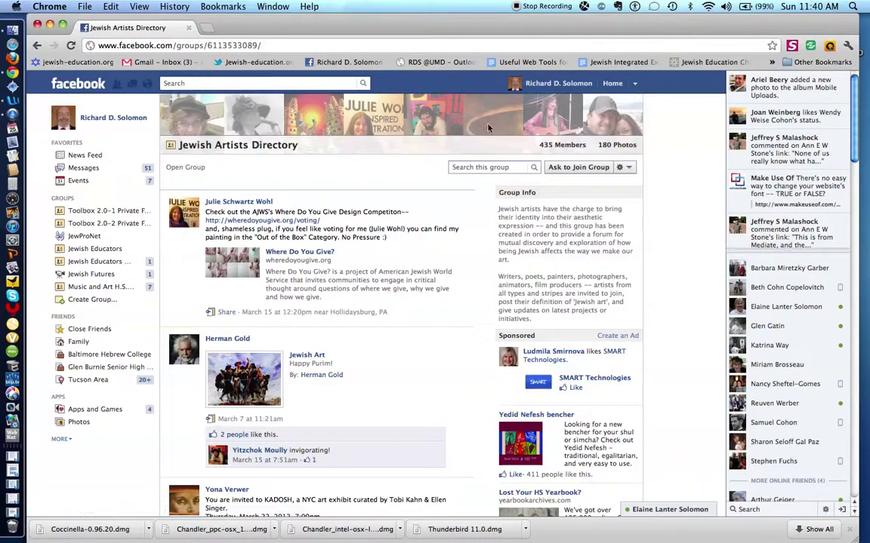
Return to the home page, open the blocking management page in Privacy Settings and examine its options for blocking users, invites and apps.
click(613, 84)
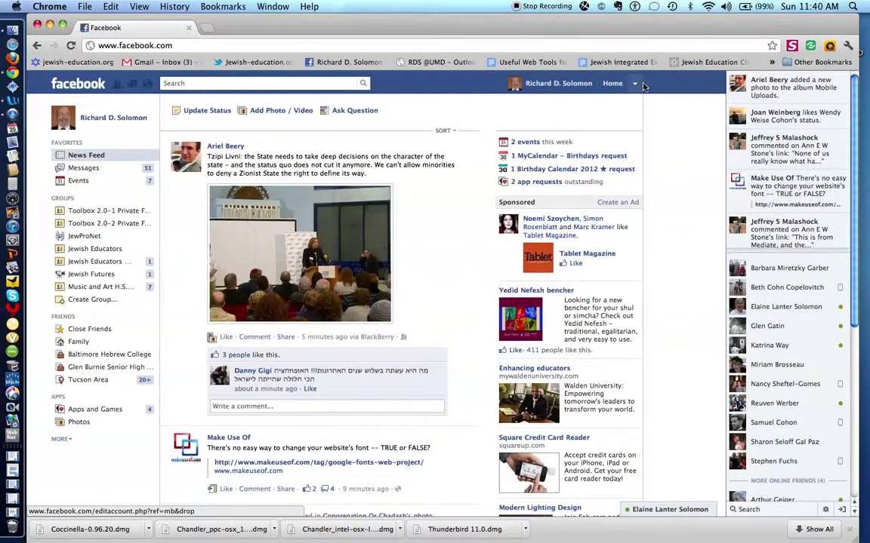
click(635, 85)
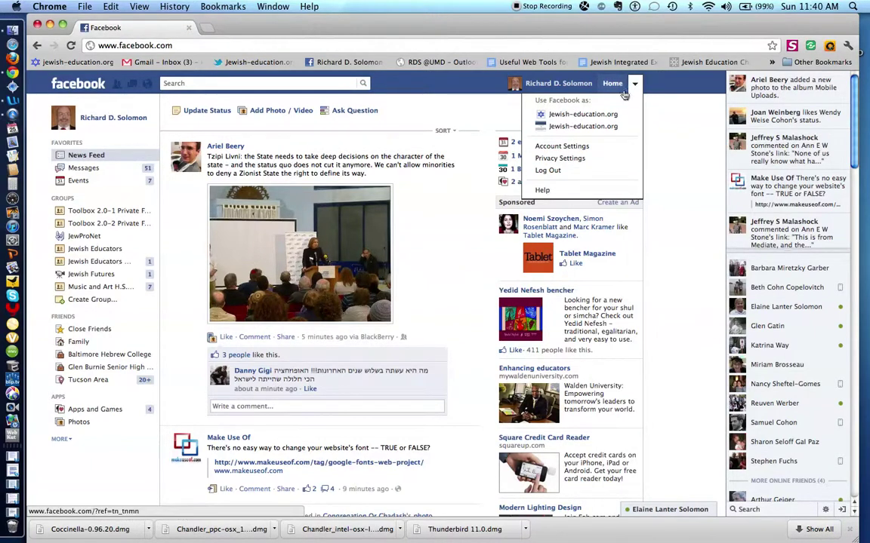
click(576, 164)
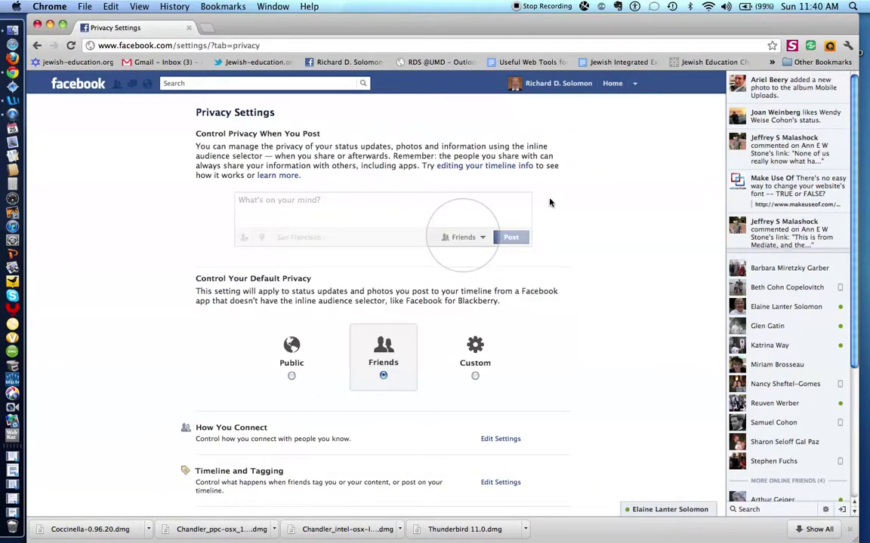
scroll(577, 272, down, 3)
scroll(578, 274, down, 2)
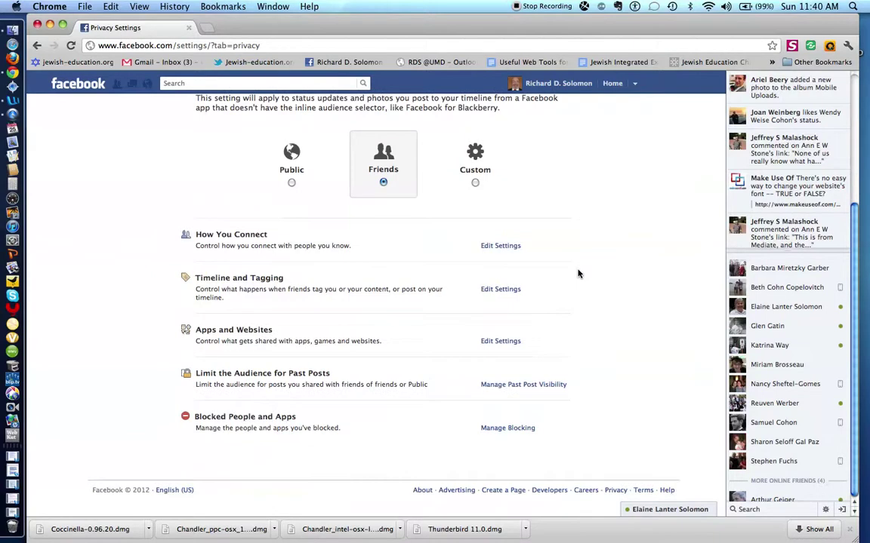
click(507, 428)
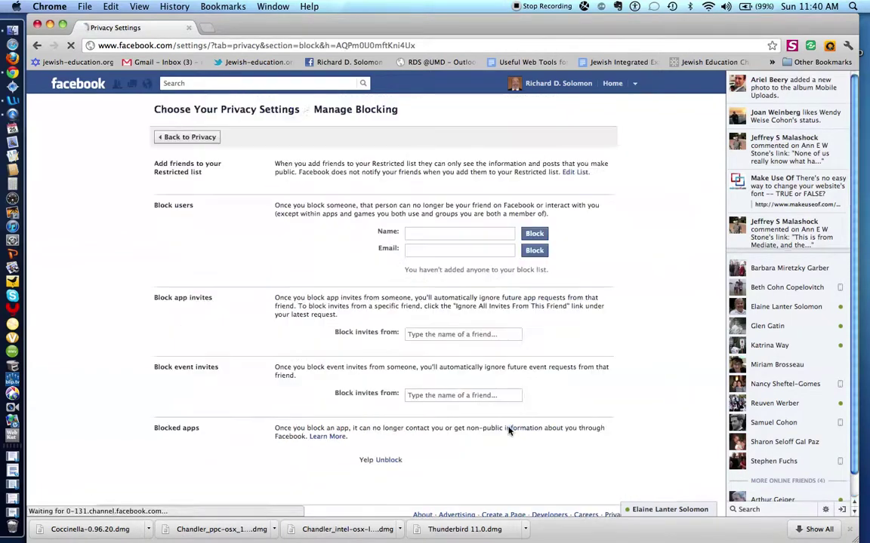
click(427, 235)
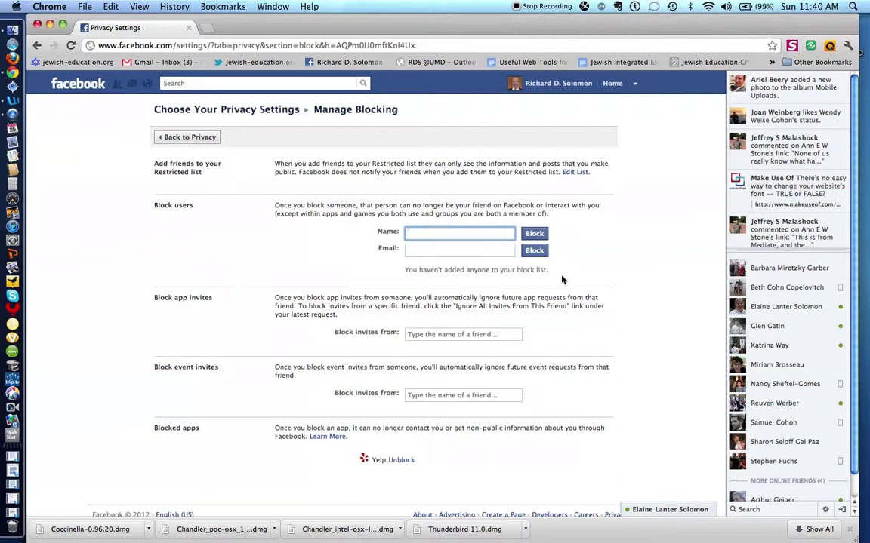
scroll(594, 330, down, 2)
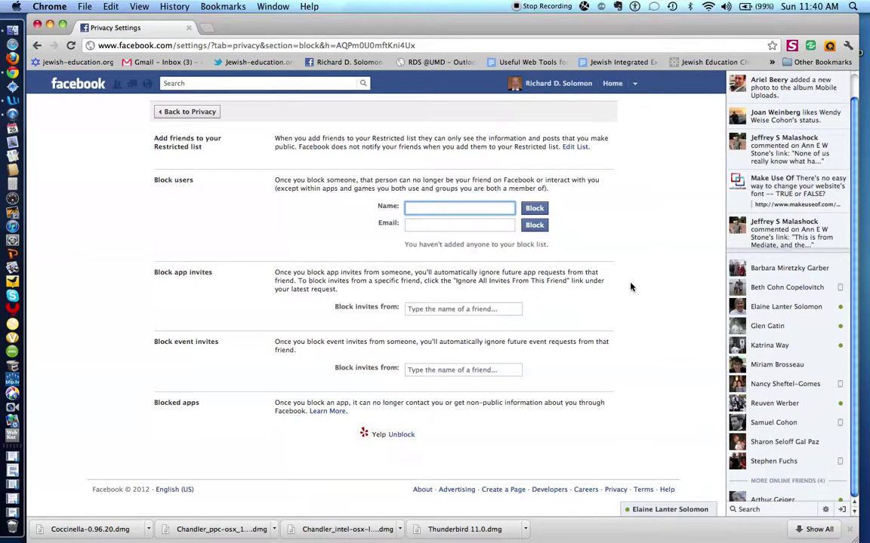
Reopen the account's Privacy Settings and go back into managing blocked people and apps.
click(637, 85)
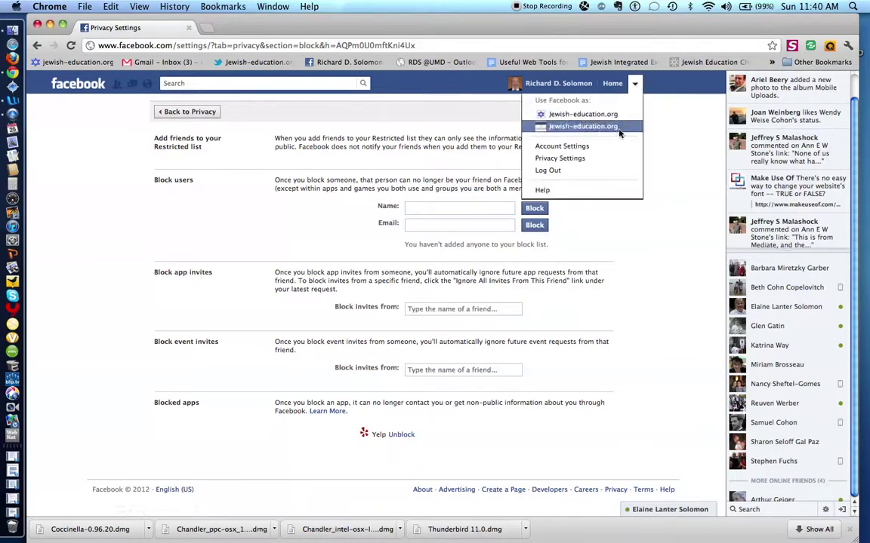
click(613, 232)
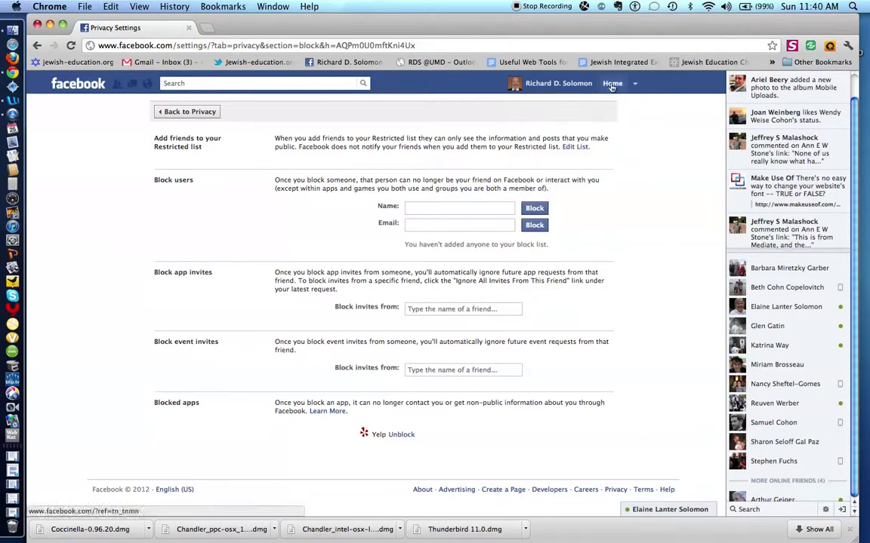
click(636, 85)
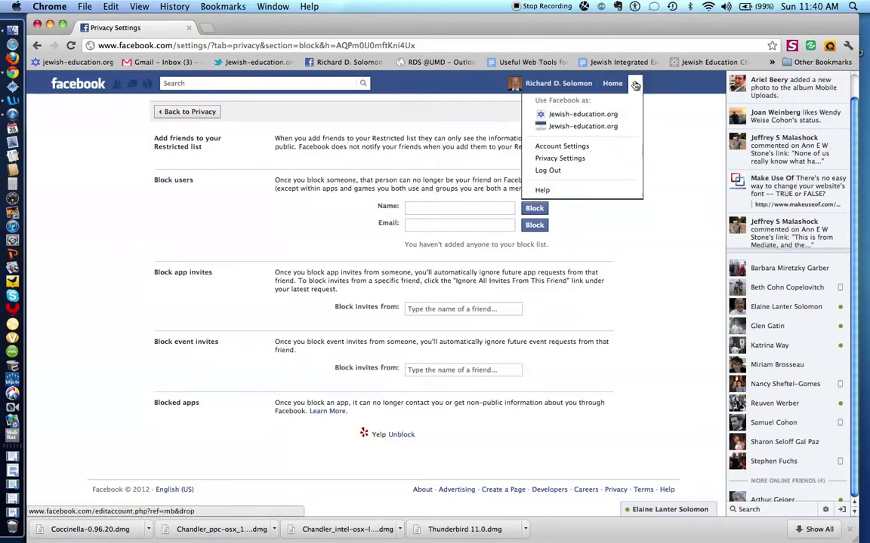
click(573, 158)
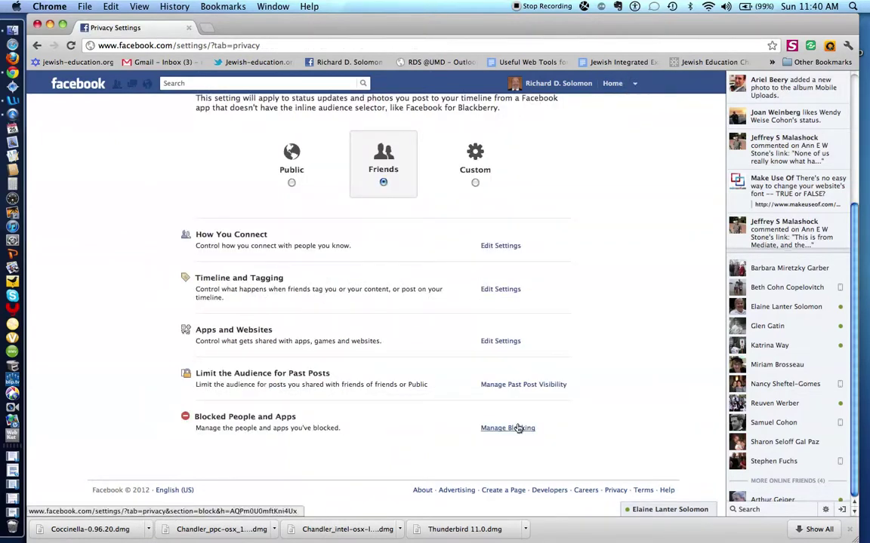
click(507, 429)
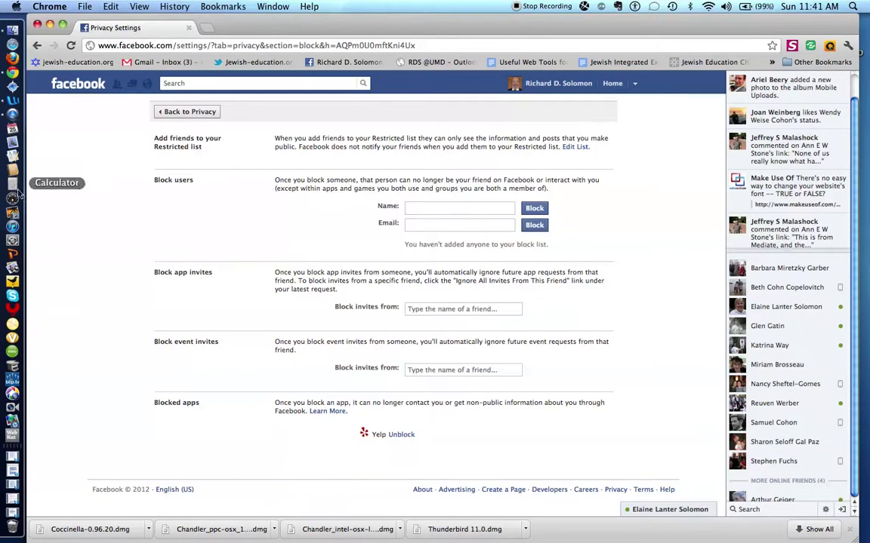
Switch to Microsoft Word.
click(12, 104)
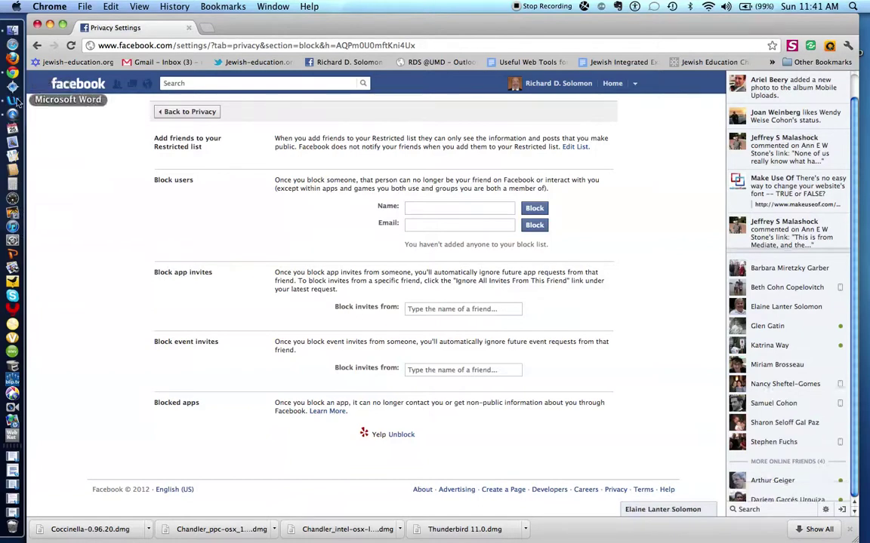